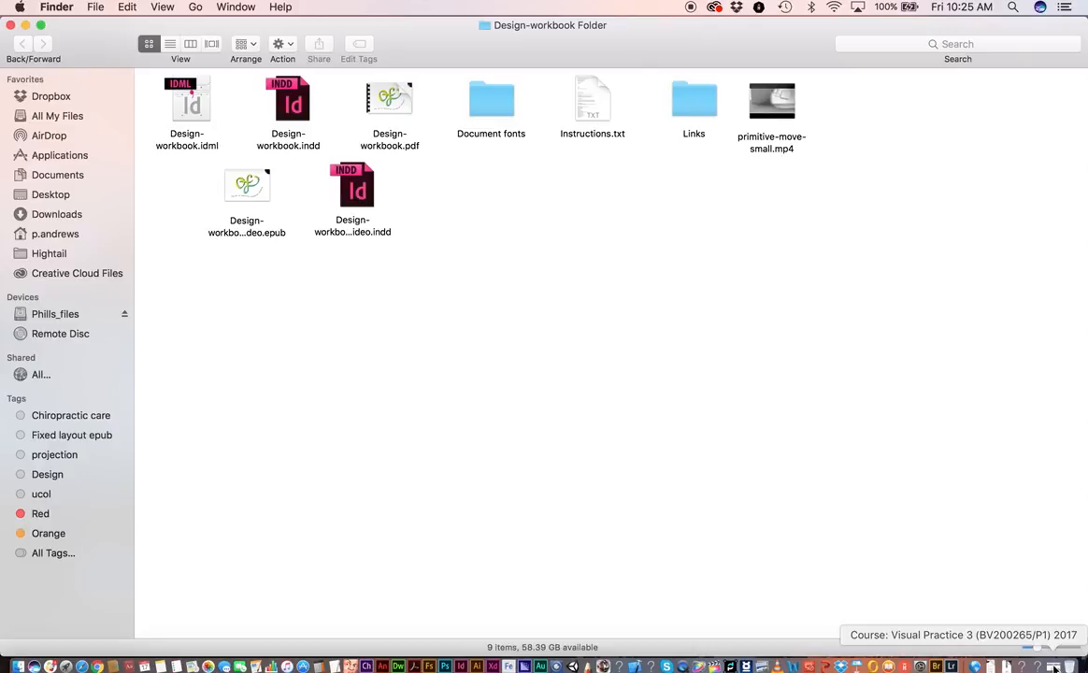
Switch to the Chrome course page and page through the embedded design workbook in the Selection of one section to its Final page.
left_click(1053, 666)
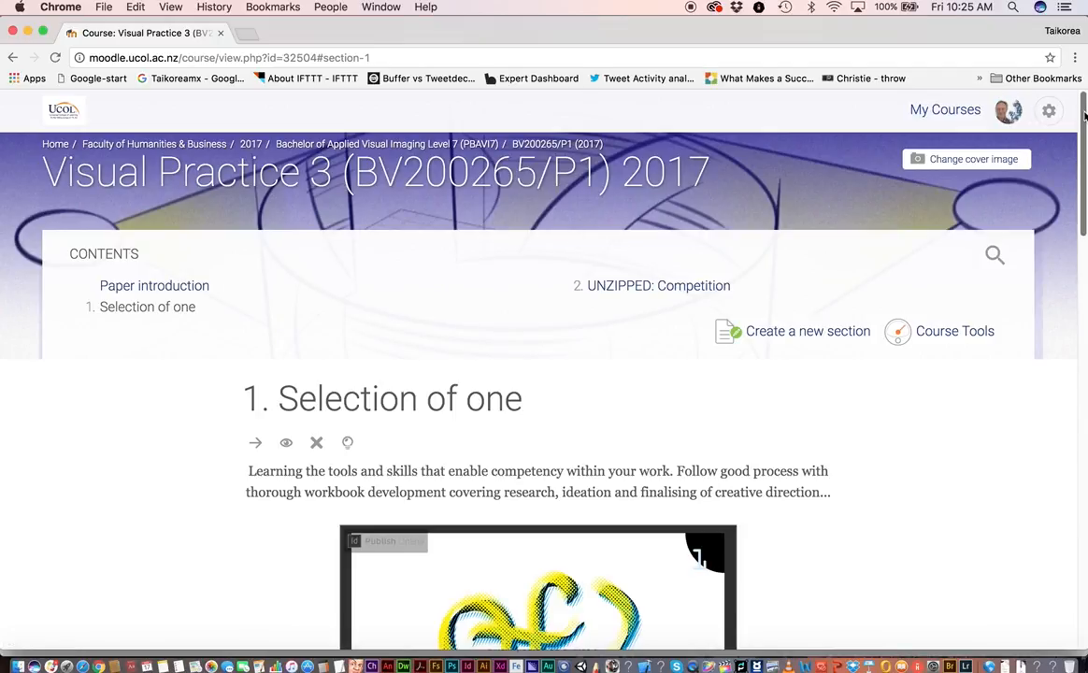
left_click_drag(1084, 124, 1040, 202)
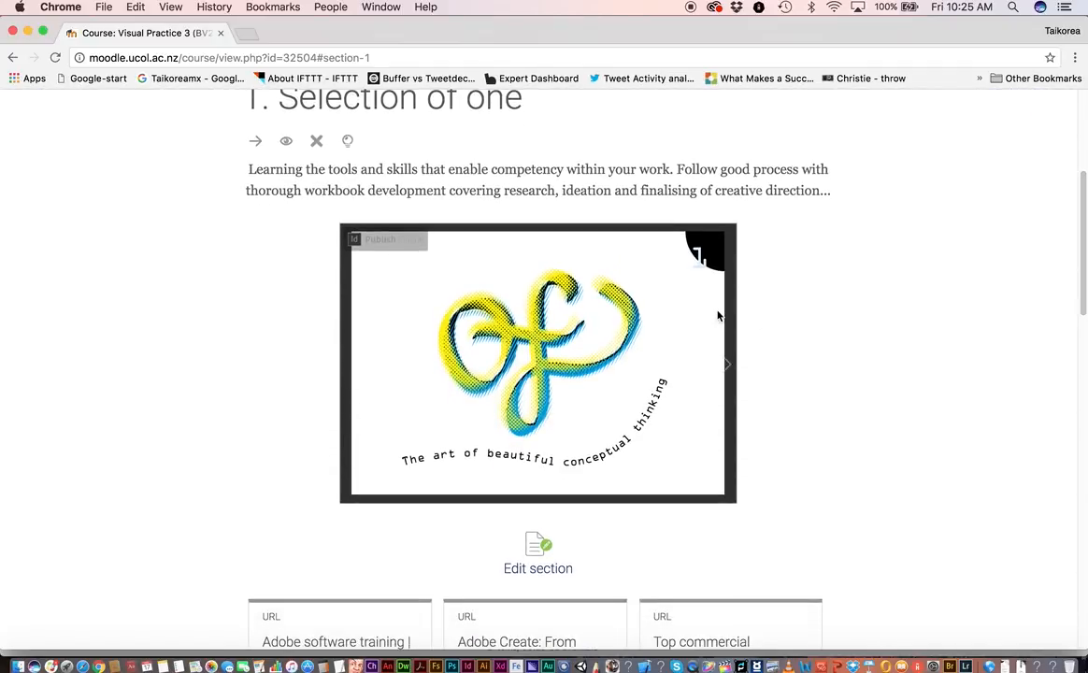
left_click(729, 368)
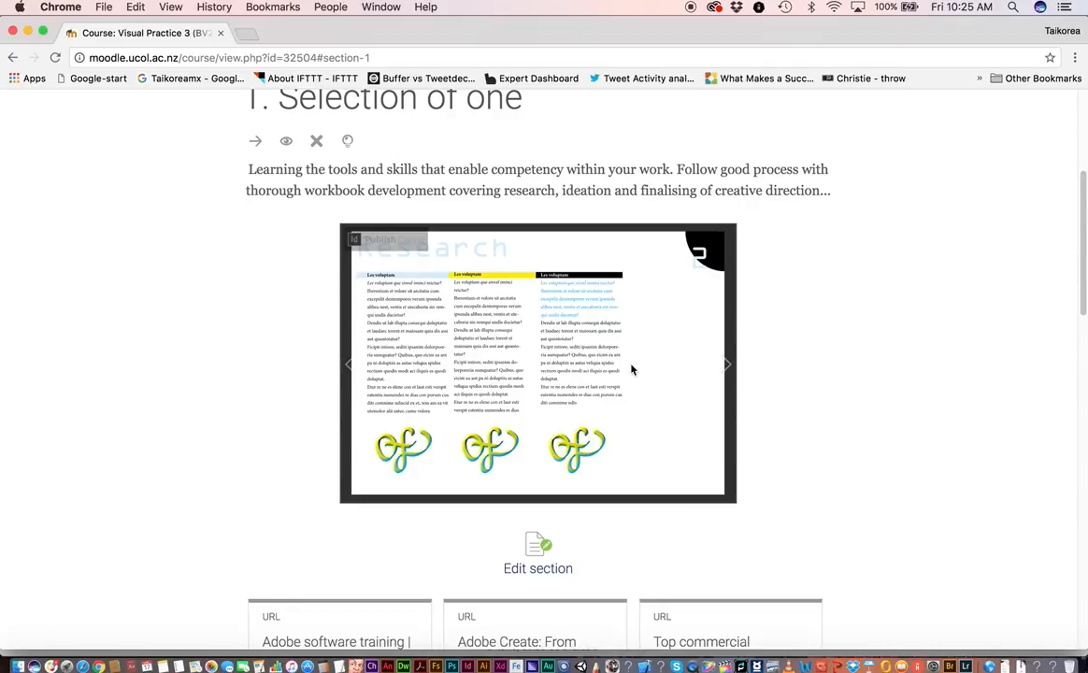
left_click(343, 368)
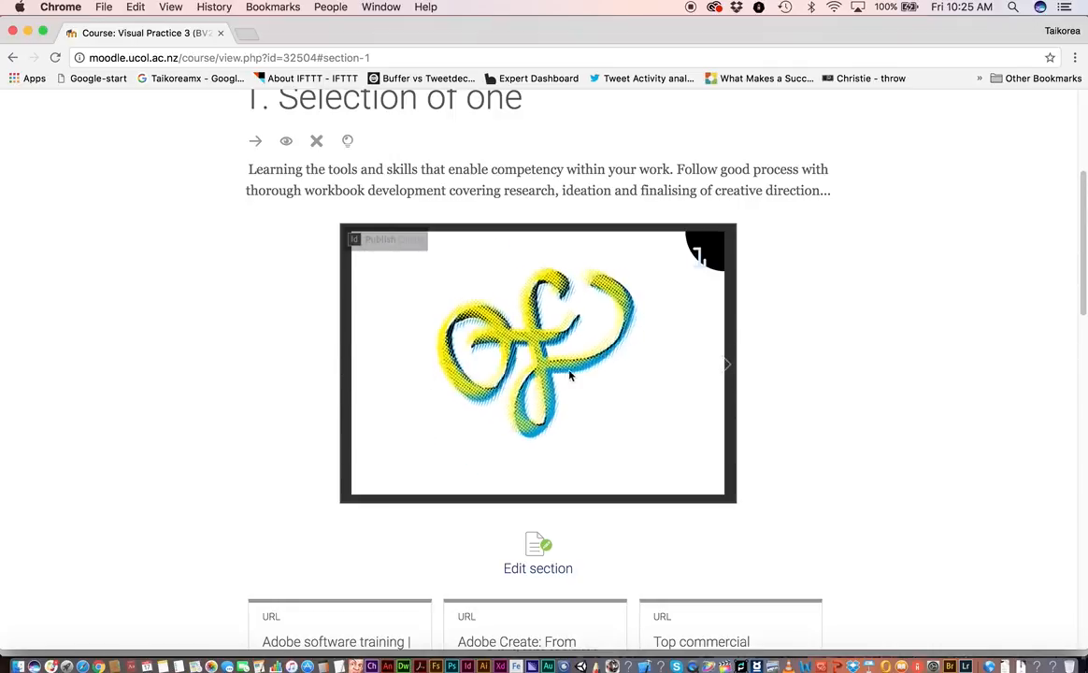
left_click(729, 367)
left_click(730, 367)
left_click(729, 368)
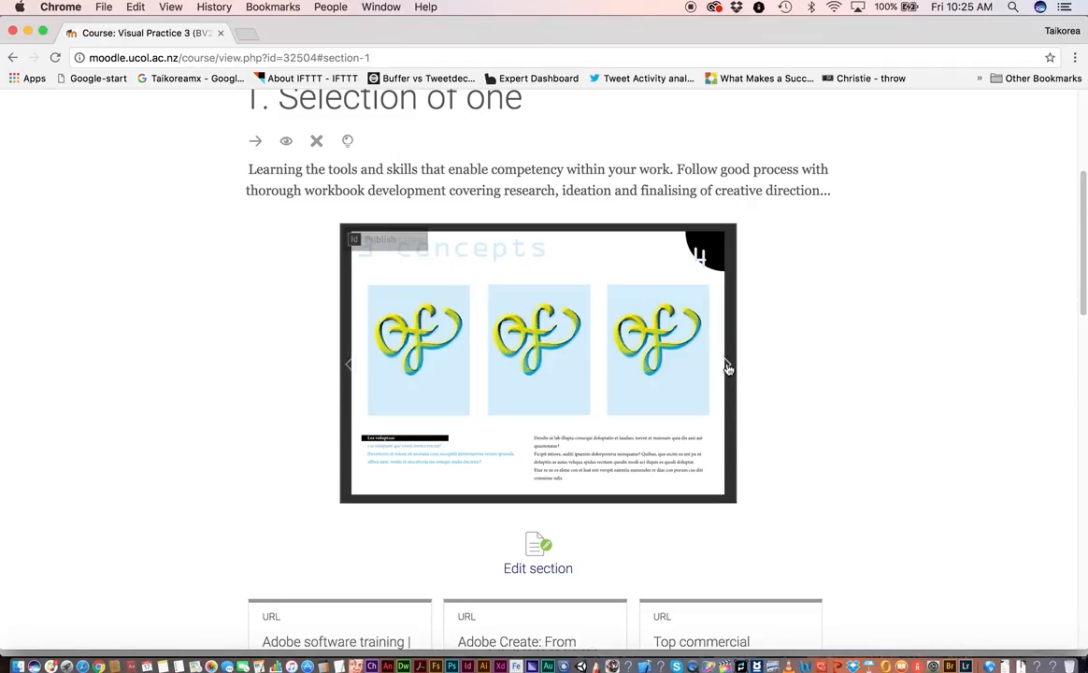
left_click(729, 368)
left_click(729, 368)
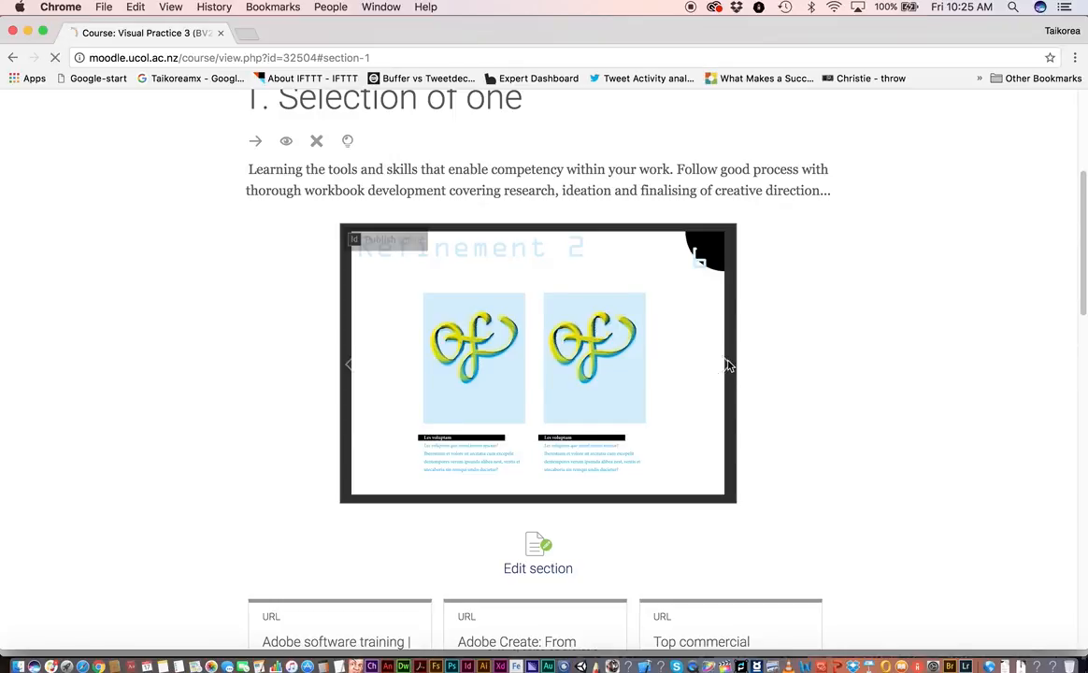
left_click(729, 367)
left_click(730, 367)
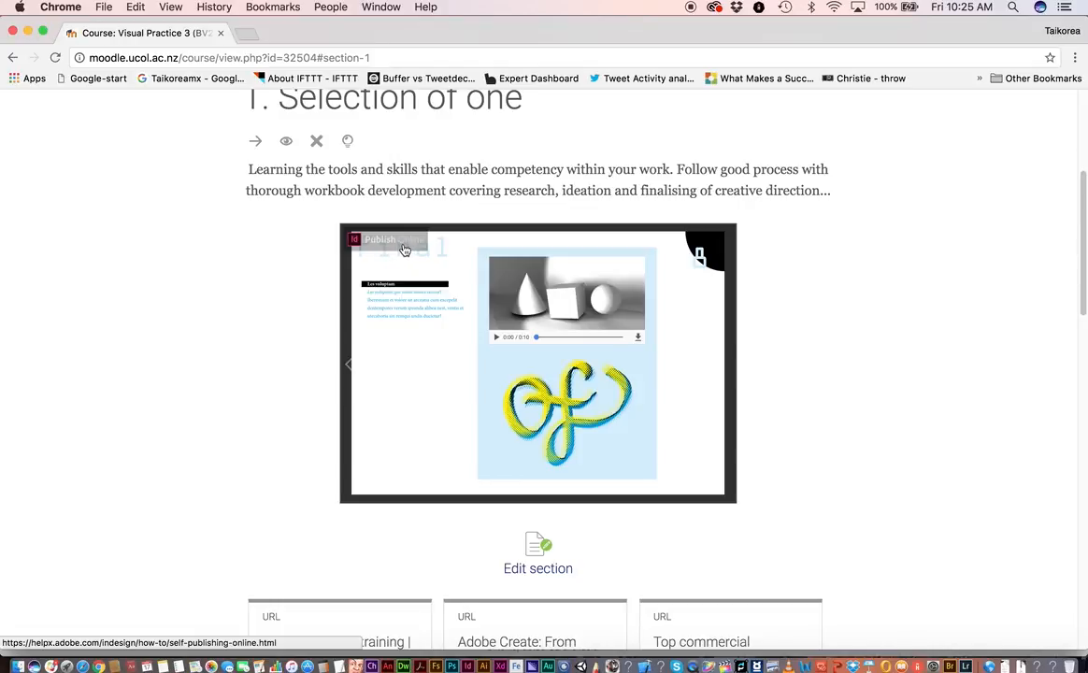
View the embedded workbook full screen and play the video on its Final page.
left_click(555, 366)
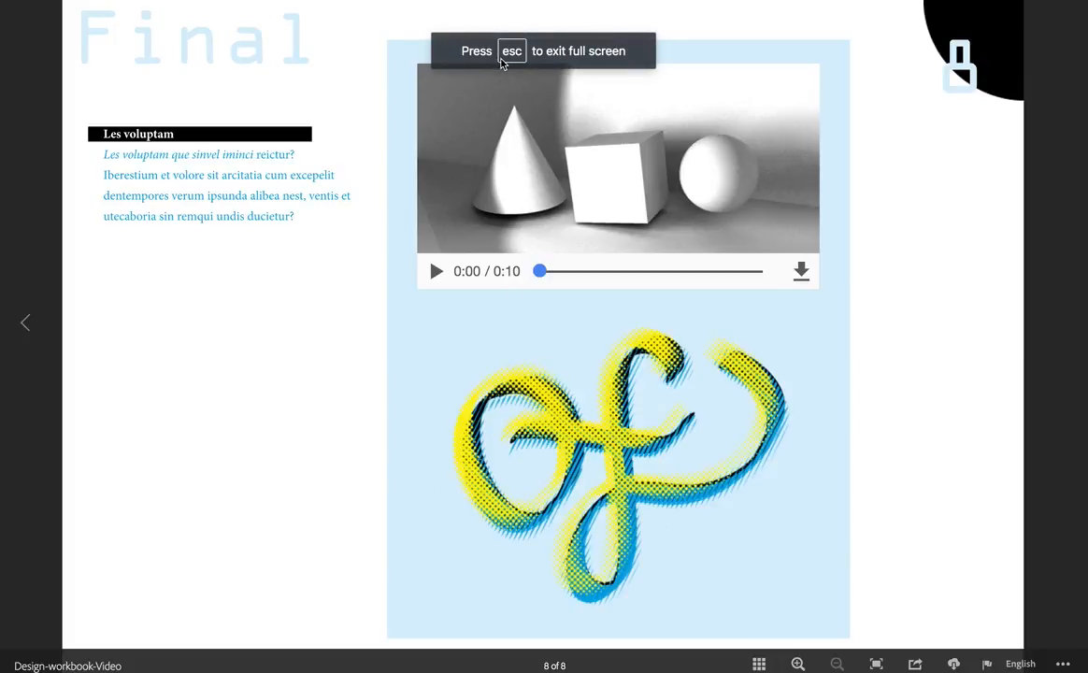
left_click(436, 271)
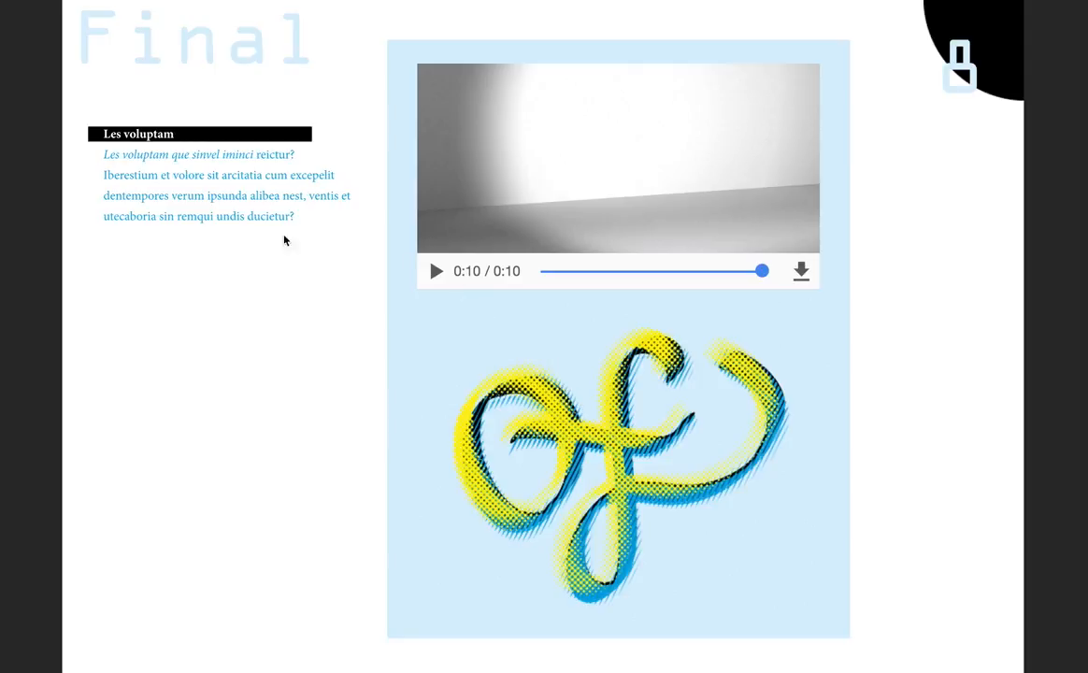
Page back through the full-screen workbook from the Final page to the cover, and exit full screen.
mouse_move(234, 5)
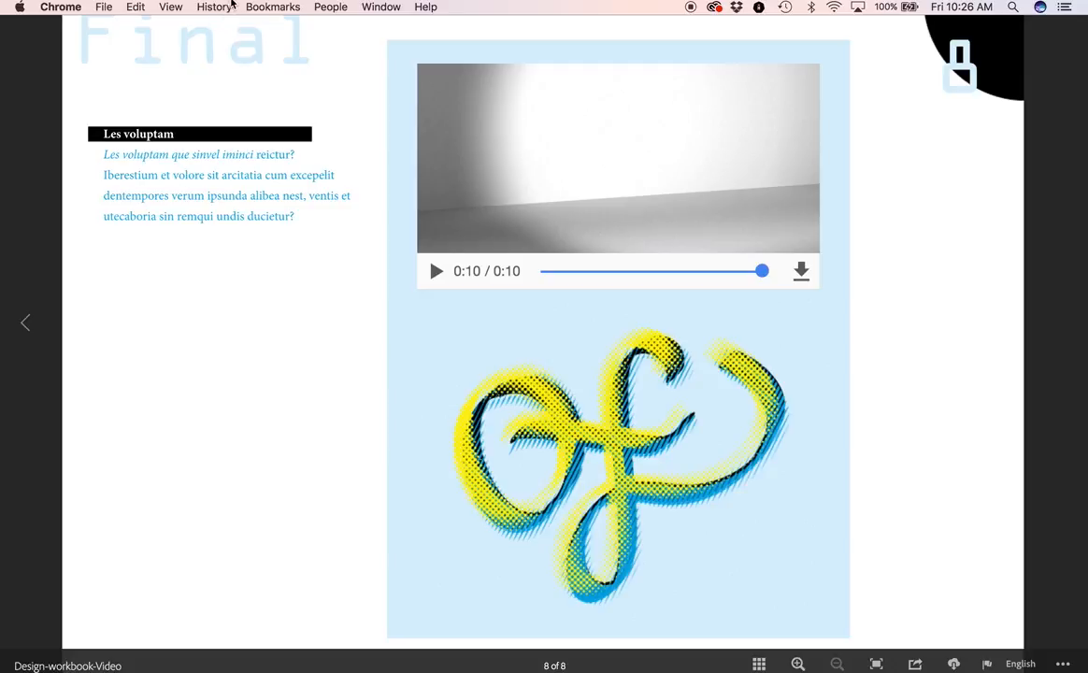
left_click(26, 322)
left_click(27, 324)
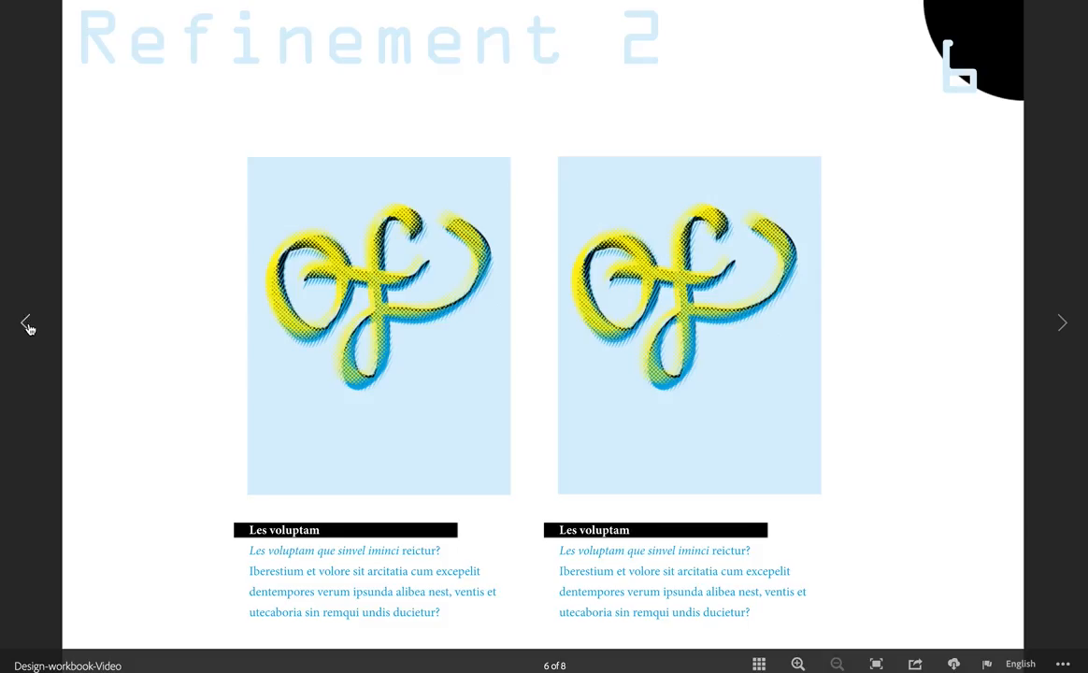
left_click(27, 324)
left_click(27, 326)
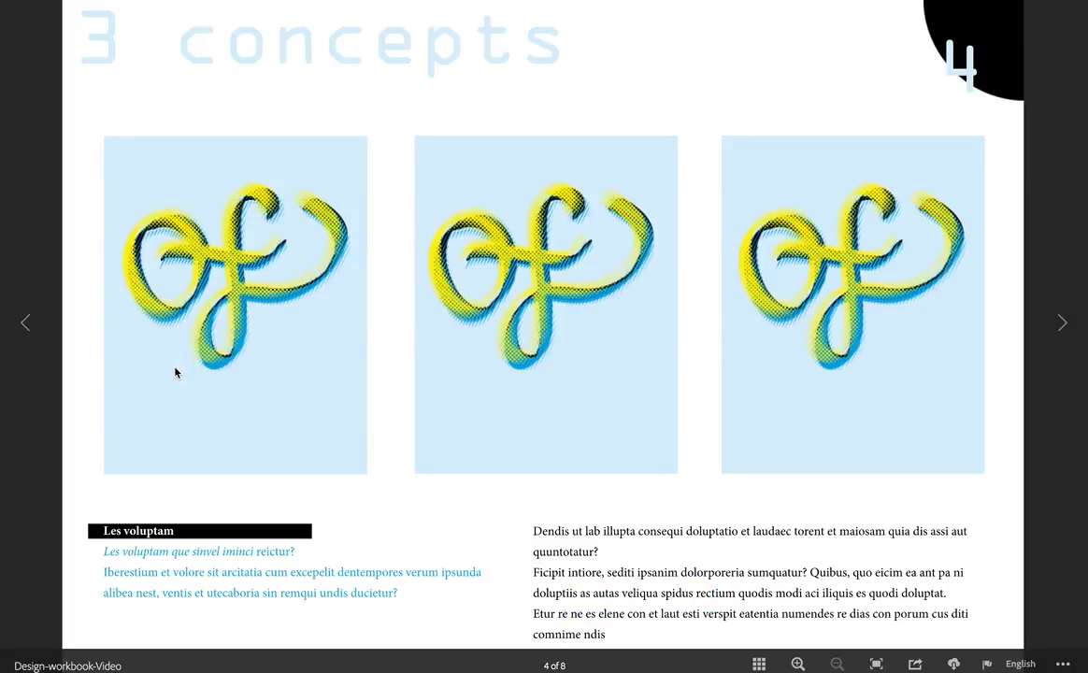
left_click(27, 325)
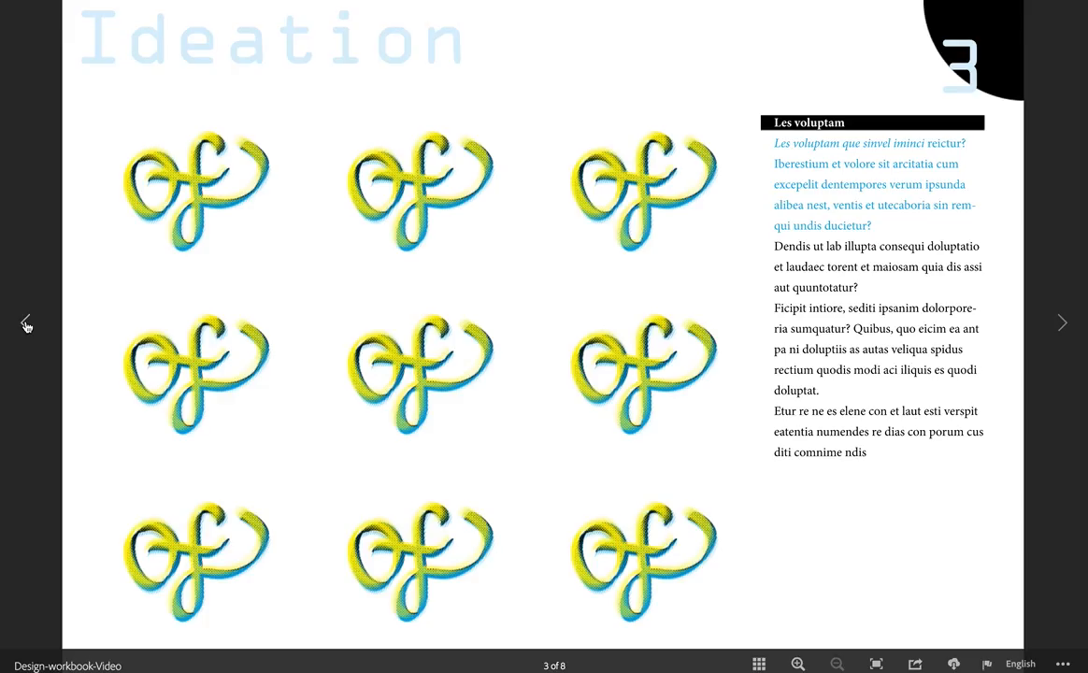
left_click(26, 327)
left_click(25, 329)
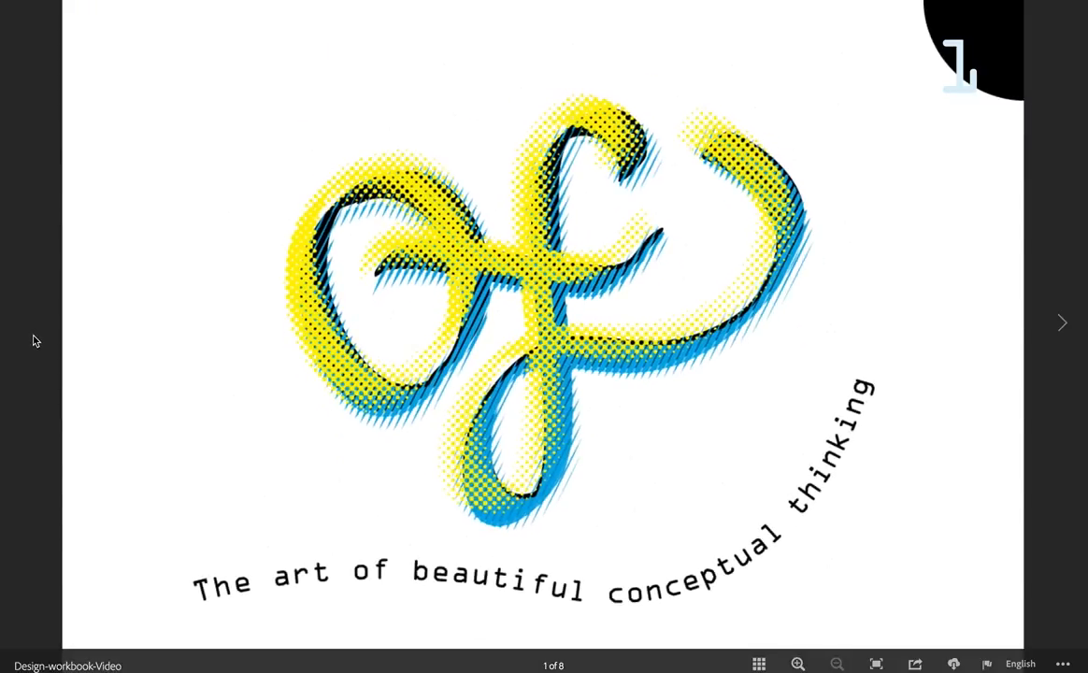
key("Escape")
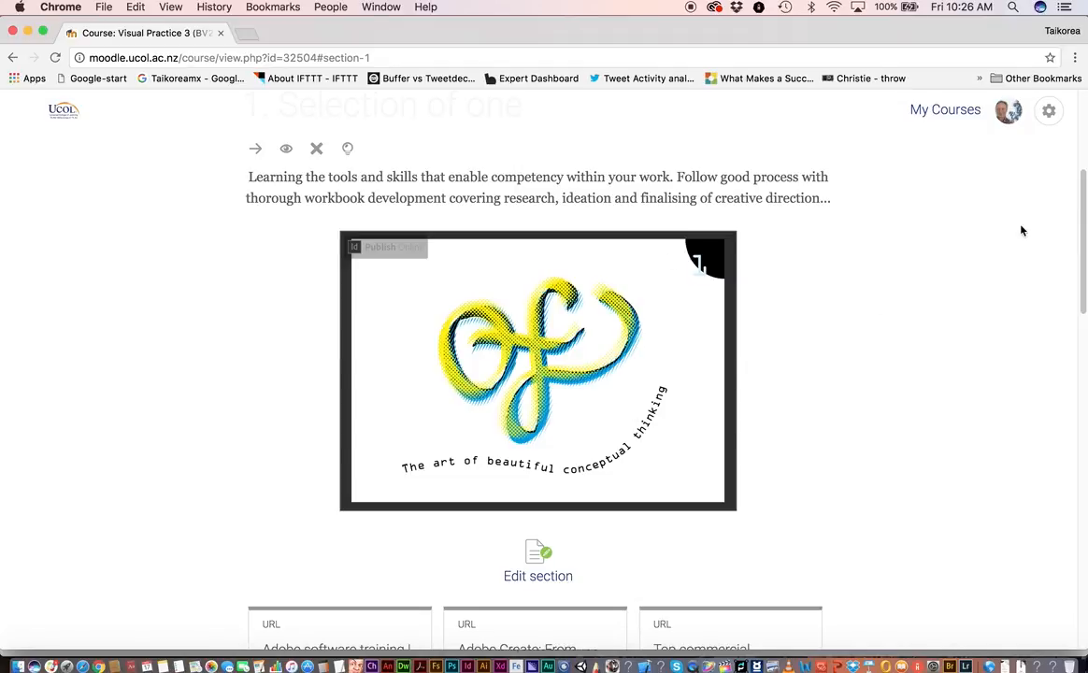
Close the course page's browser window and open Design-workbook.indd in InDesign from the Design-workbook Folder.
left_click(12, 31)
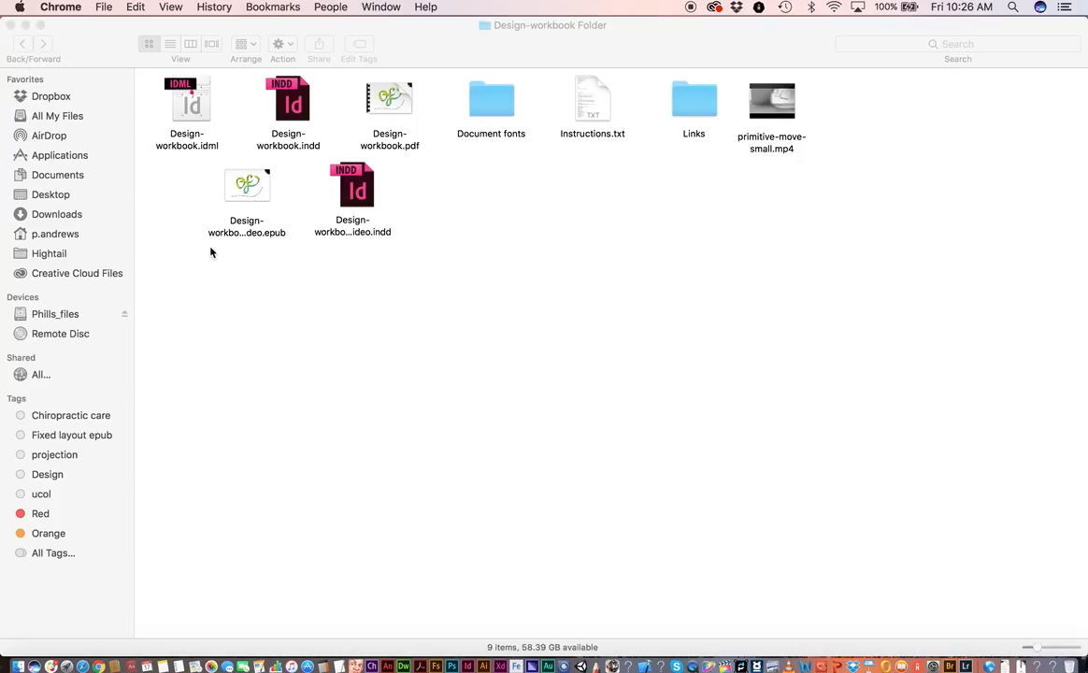
left_click(216, 289)
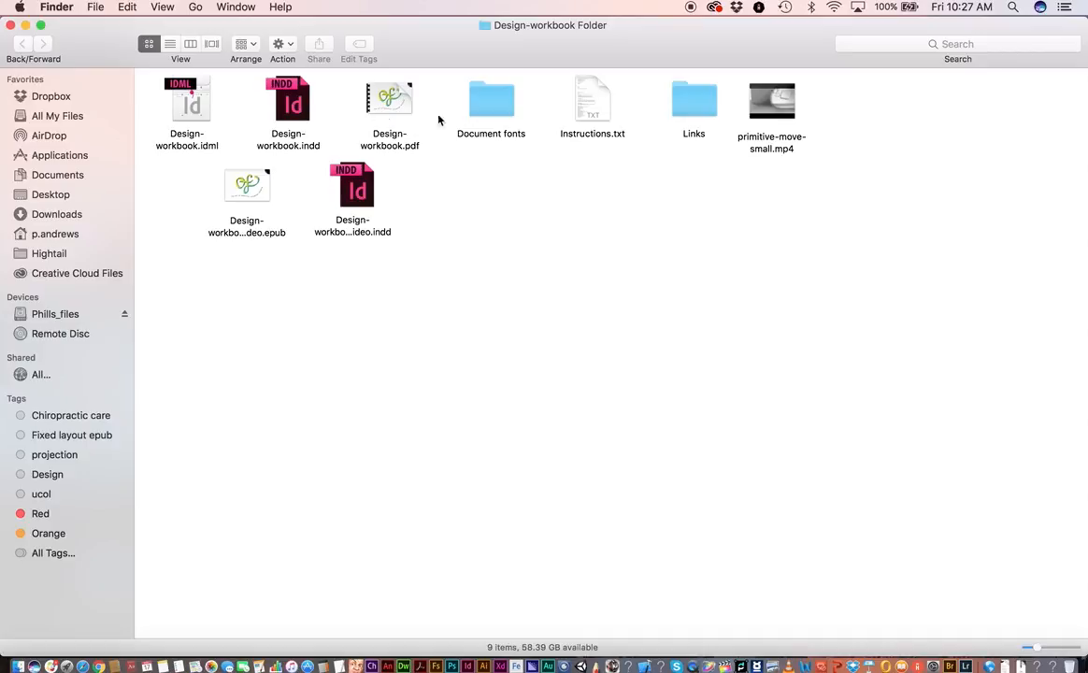
double_click(292, 103)
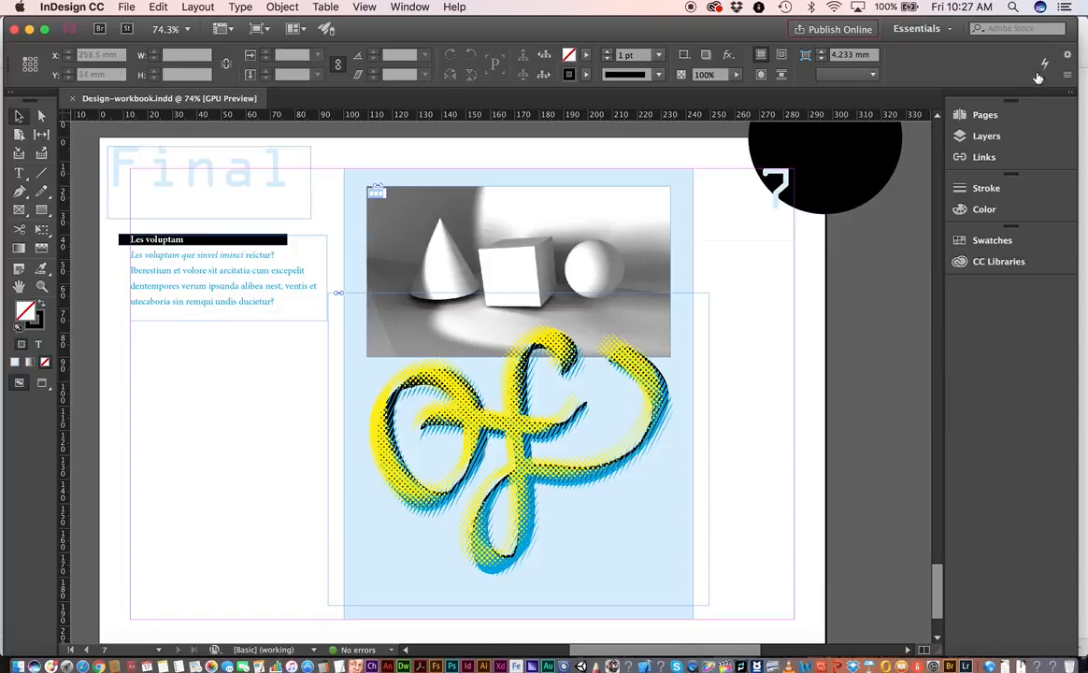
Go to page 1 of the workbook and review the page layouts from the cover to the Refinement page and back.
left_click(981, 115)
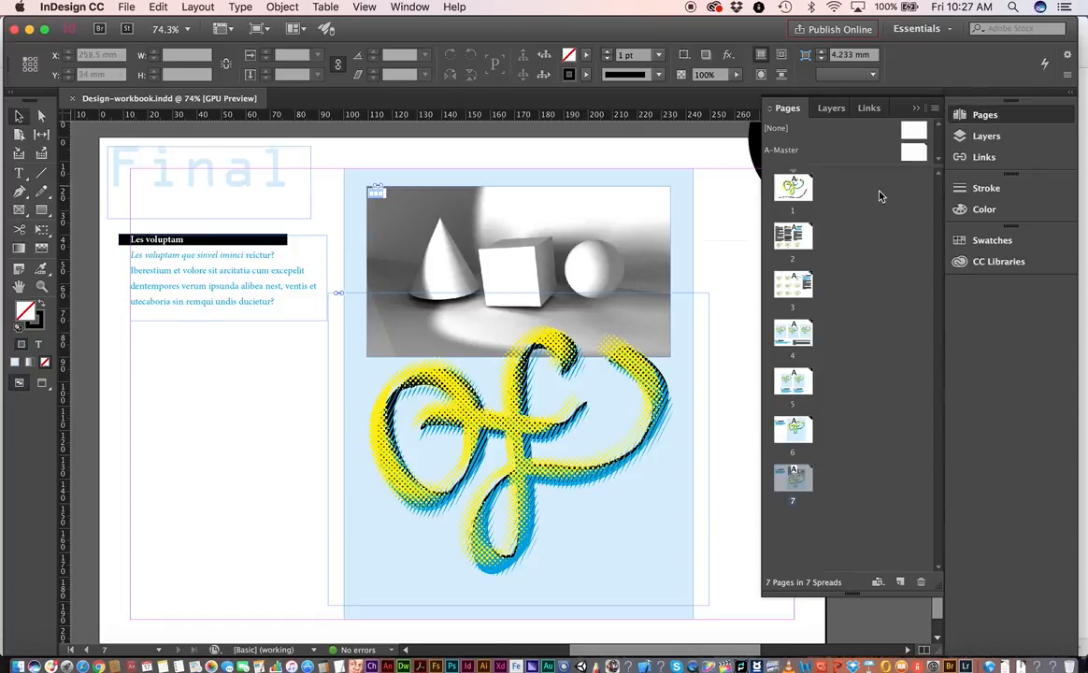
left_click(793, 190)
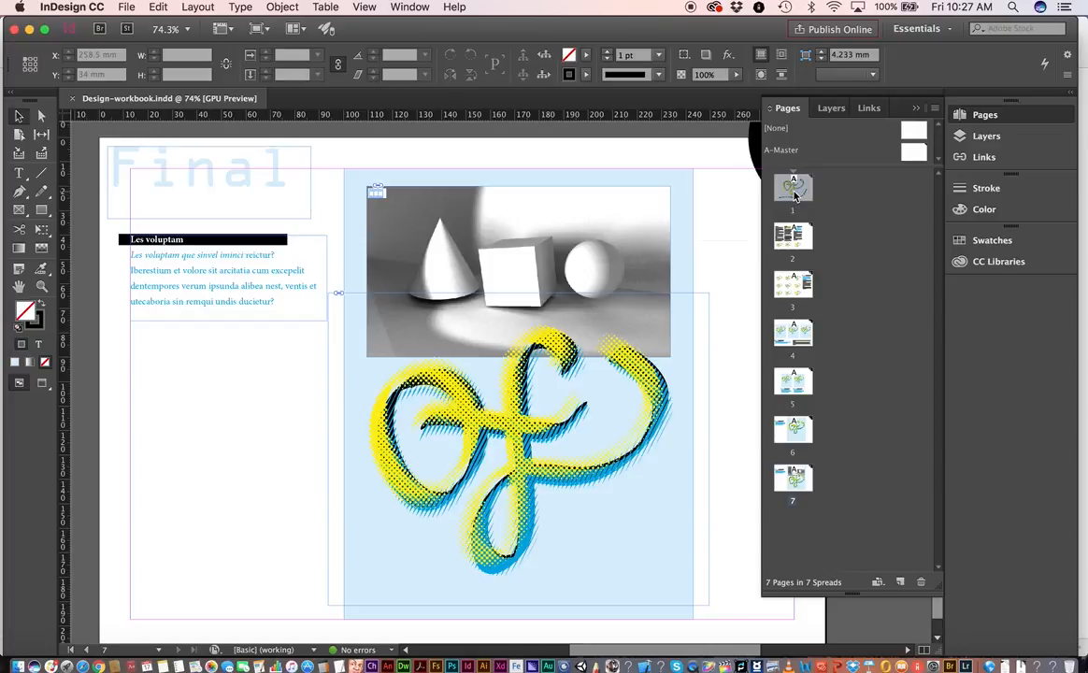
double_click(794, 191)
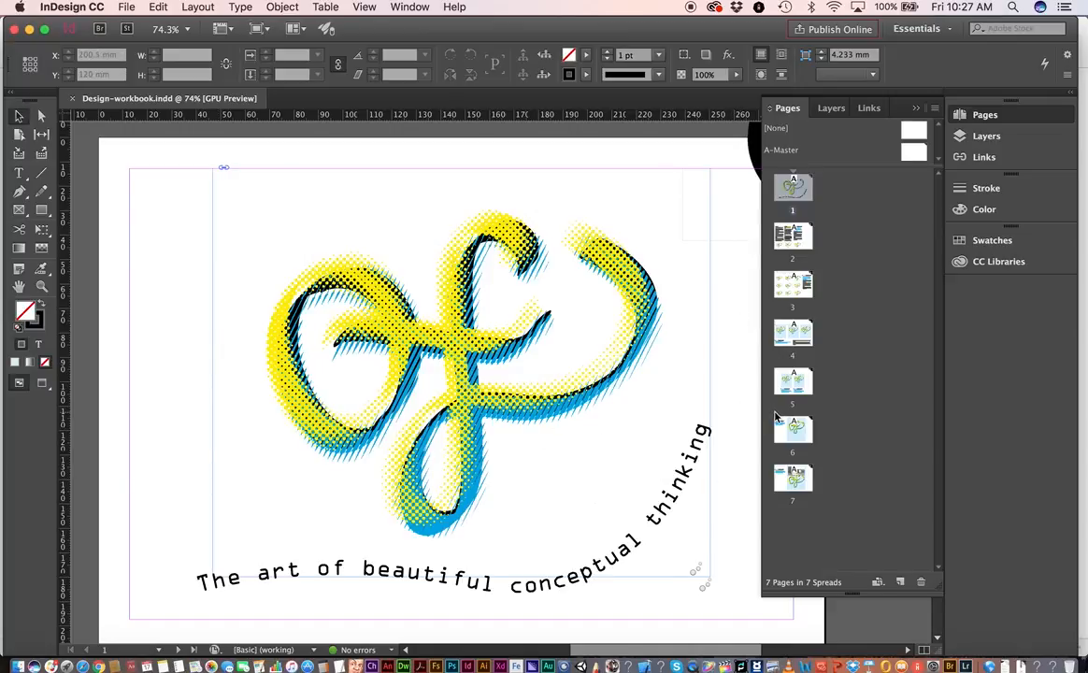
left_click(914, 111)
scroll(919, 241, "down", 10)
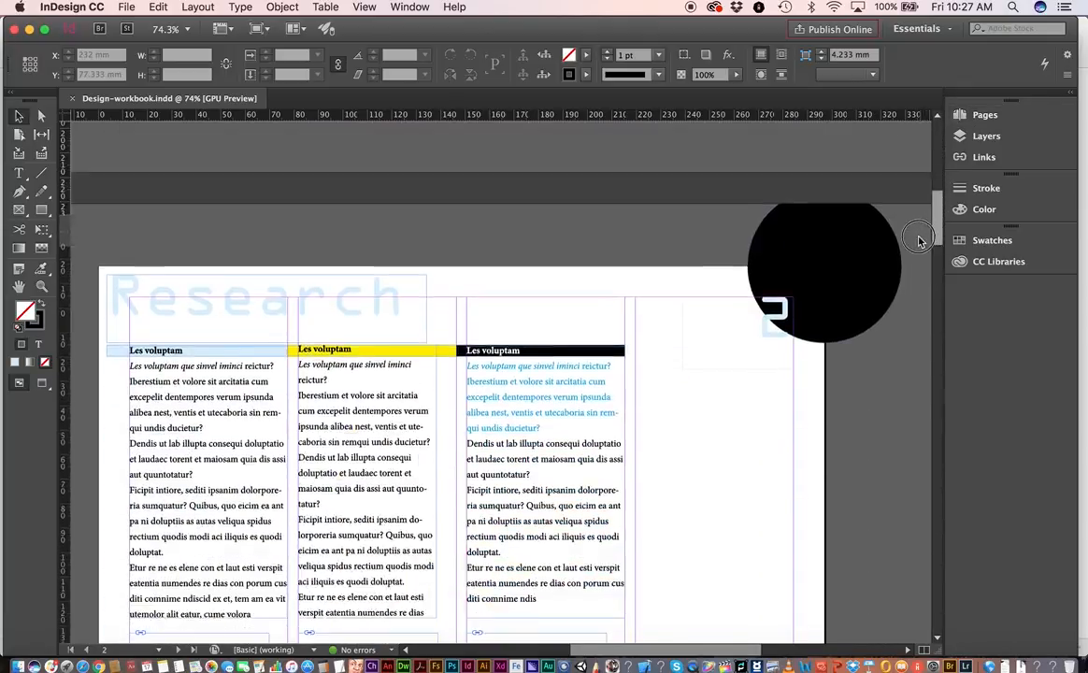
scroll(919, 240, "down", 20)
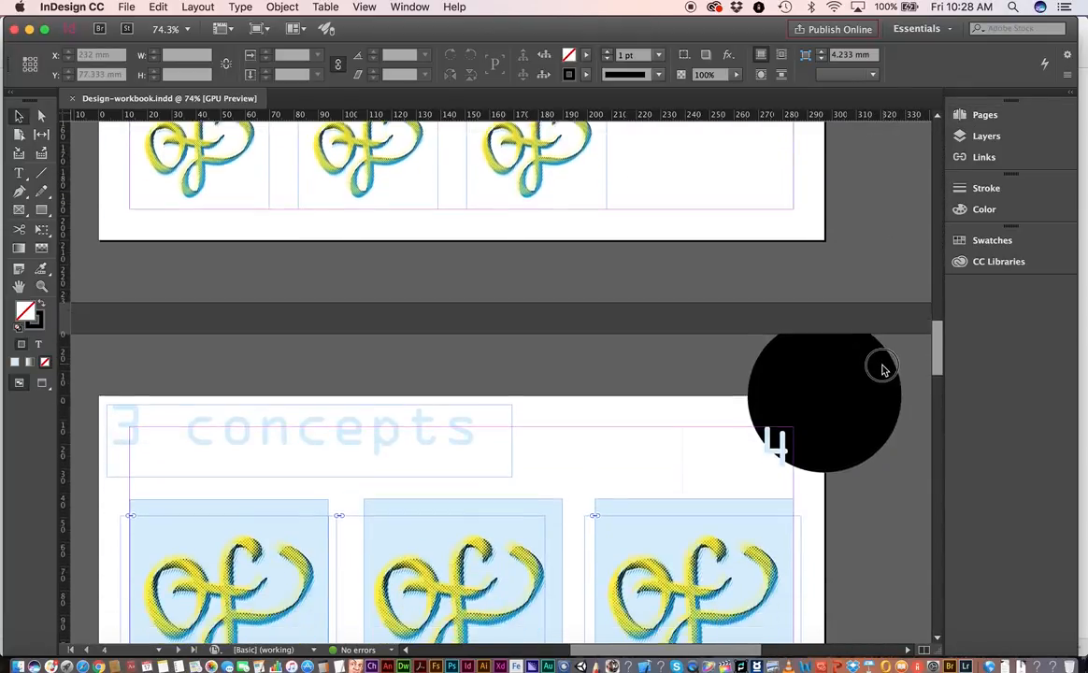
scroll(883, 369, "down", 15)
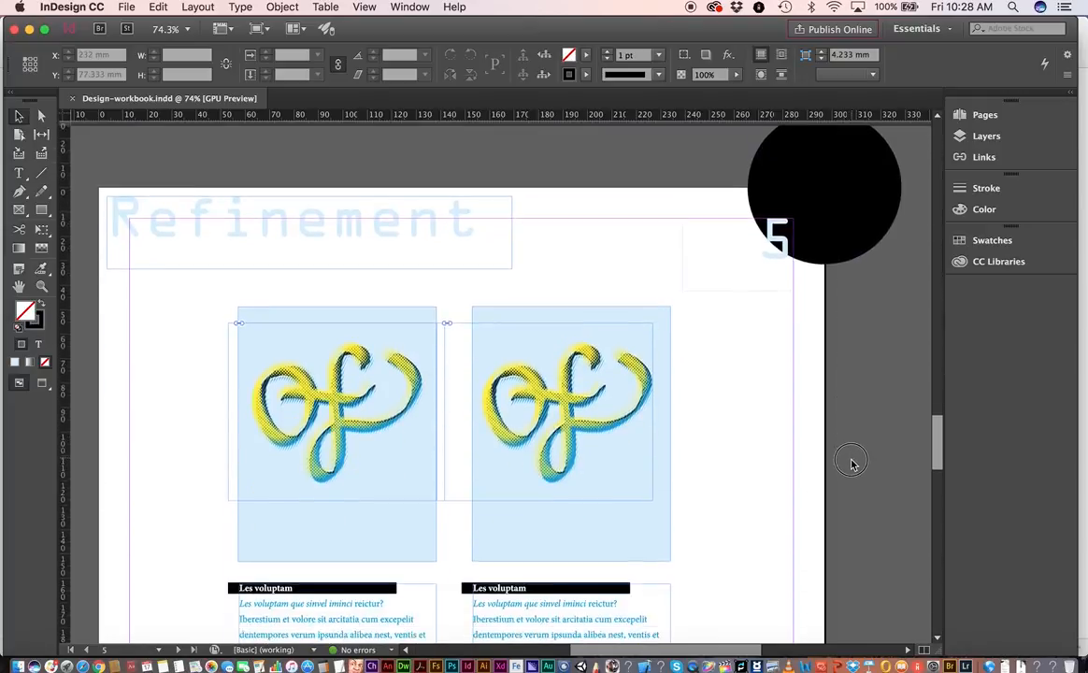
scroll(851, 463, "up", 20)
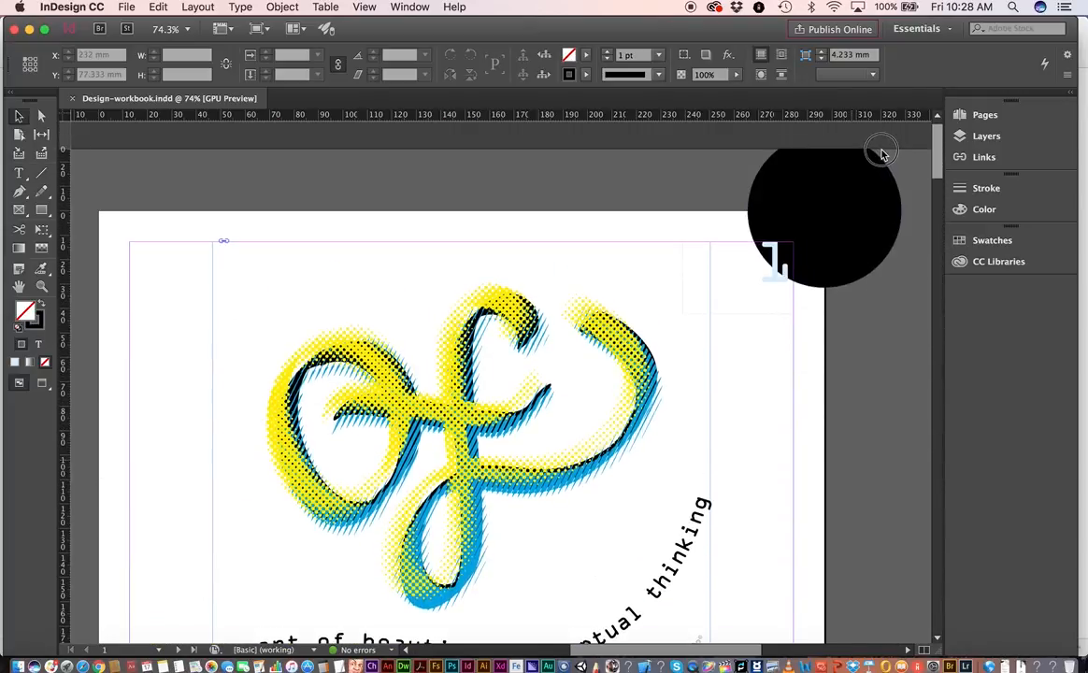
scroll(876, 178, "down", 3)
scroll(877, 169, "up", 3)
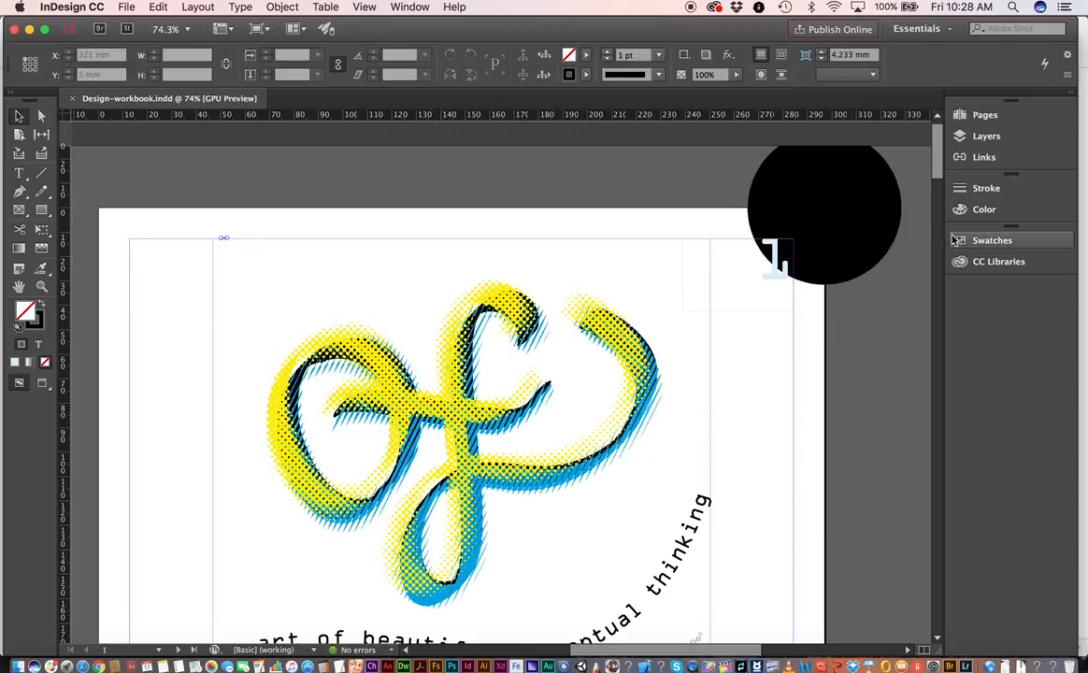
Open the A-Master page for editing.
left_click(963, 116)
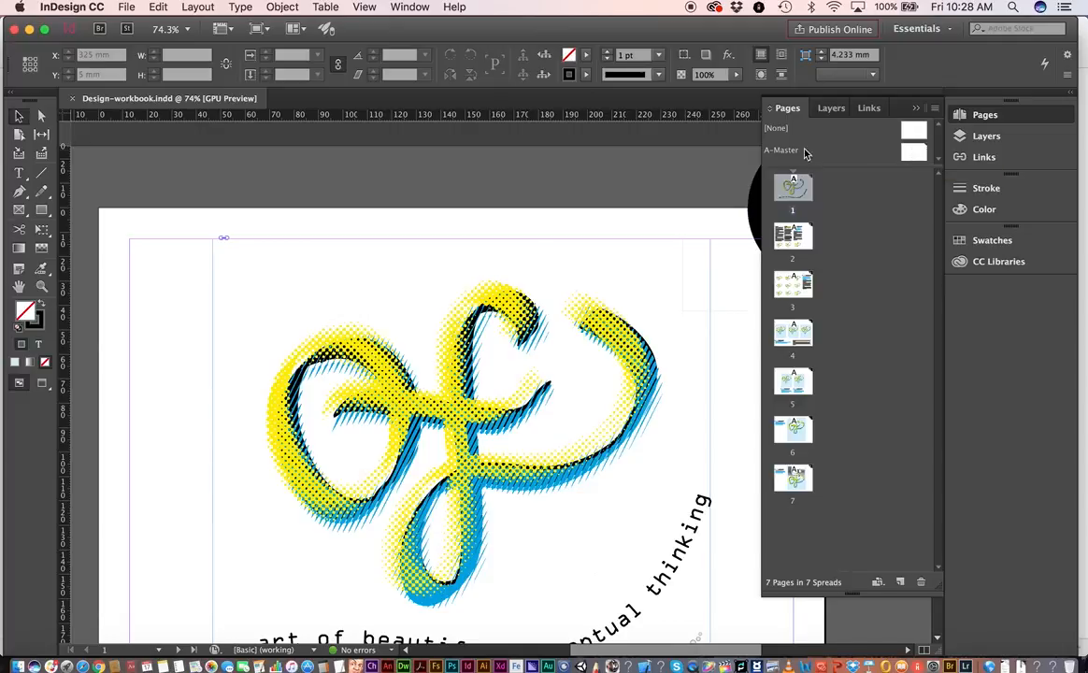
double_click(913, 153)
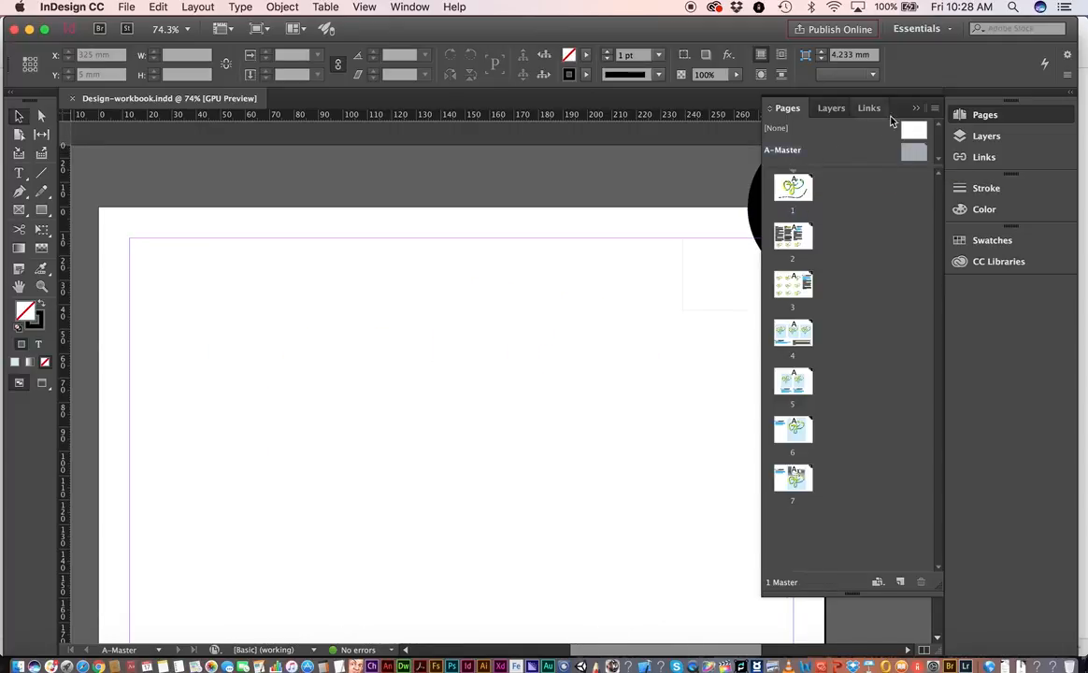
left_click(915, 108)
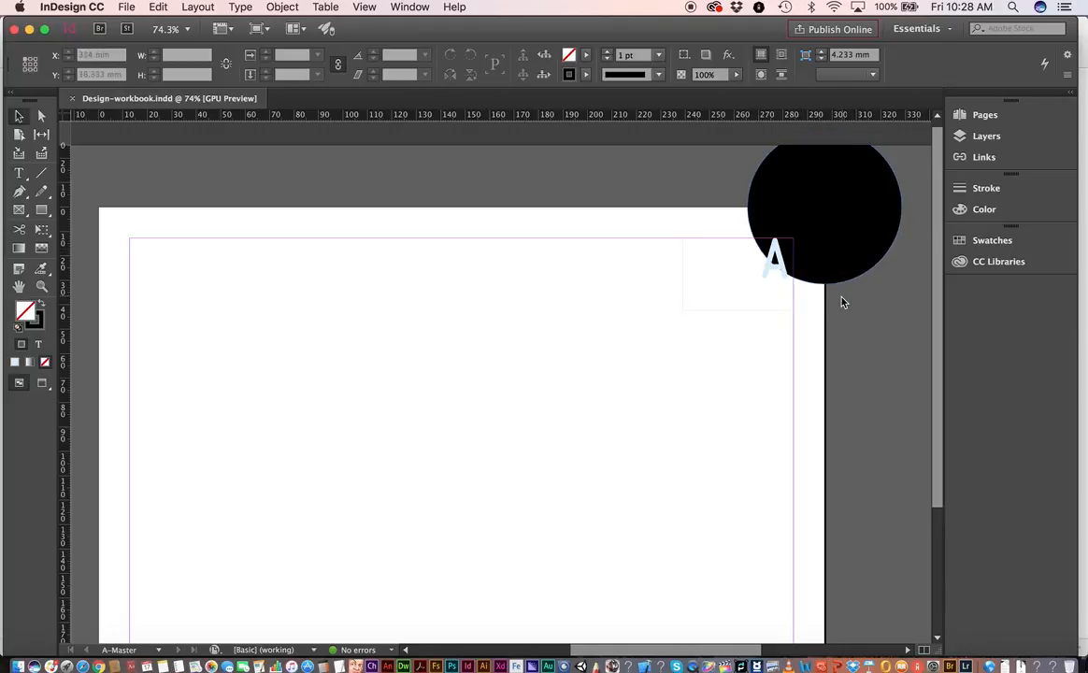
Select the page number frame on A-Master and examine the marker options among the special characters that can be inserted.
left_click(781, 277)
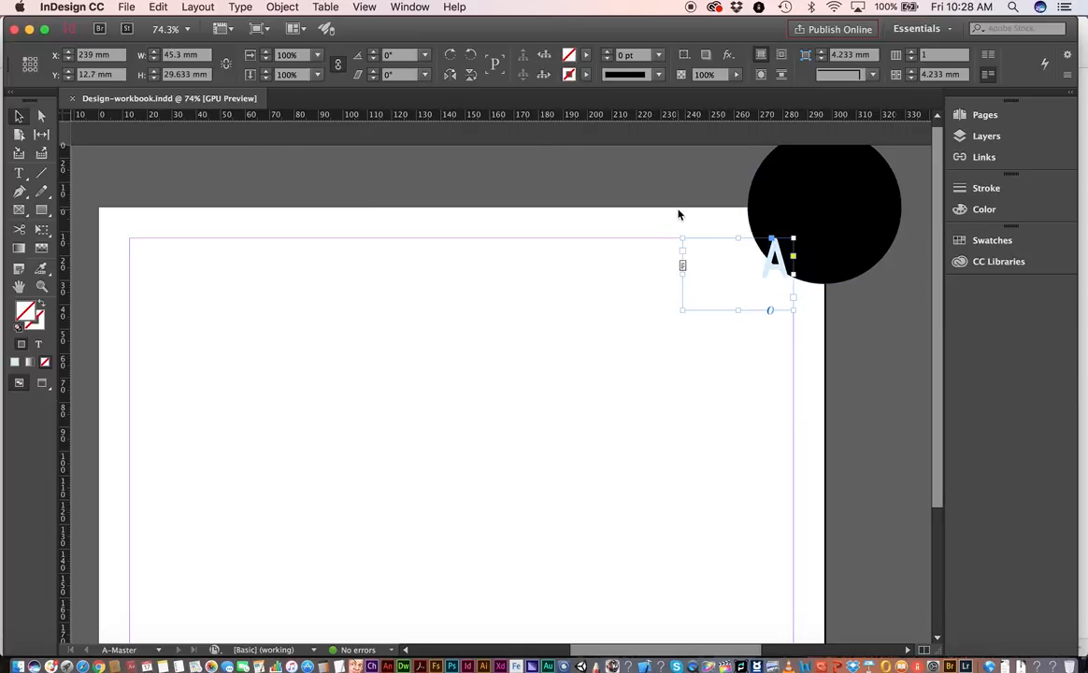
left_click(238, 7)
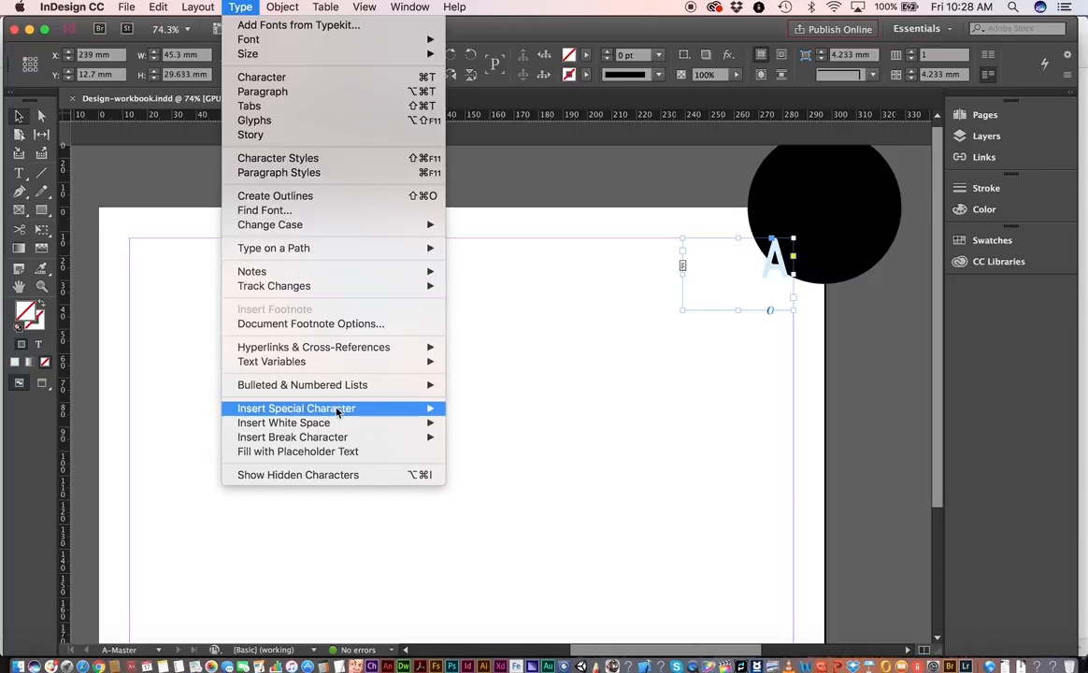
mouse_move(338, 411)
mouse_move(474, 411)
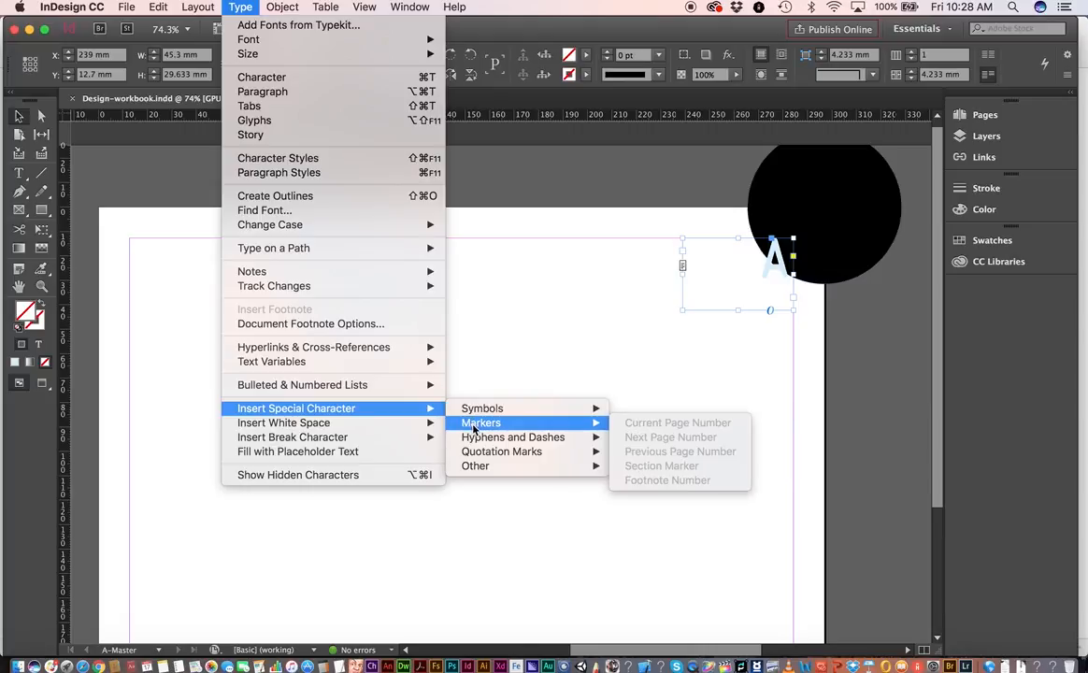
mouse_move(457, 453)
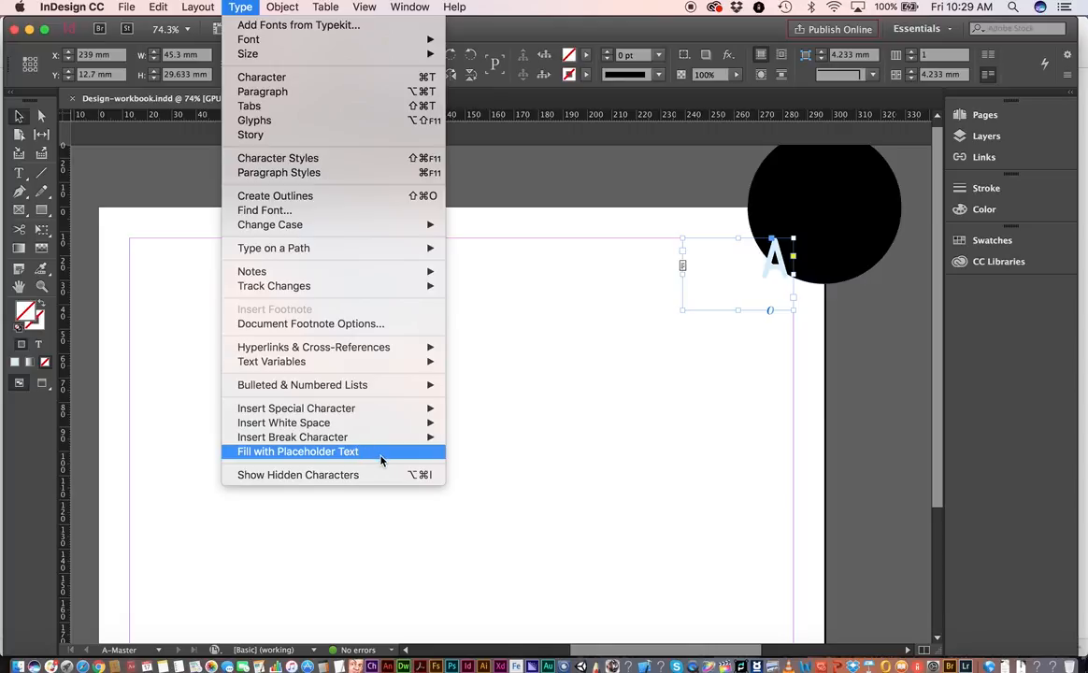
Highlight the page number marker text inside its A-Master frame and look over the type insertion options, leaving the marker as it is.
double_click(759, 260)
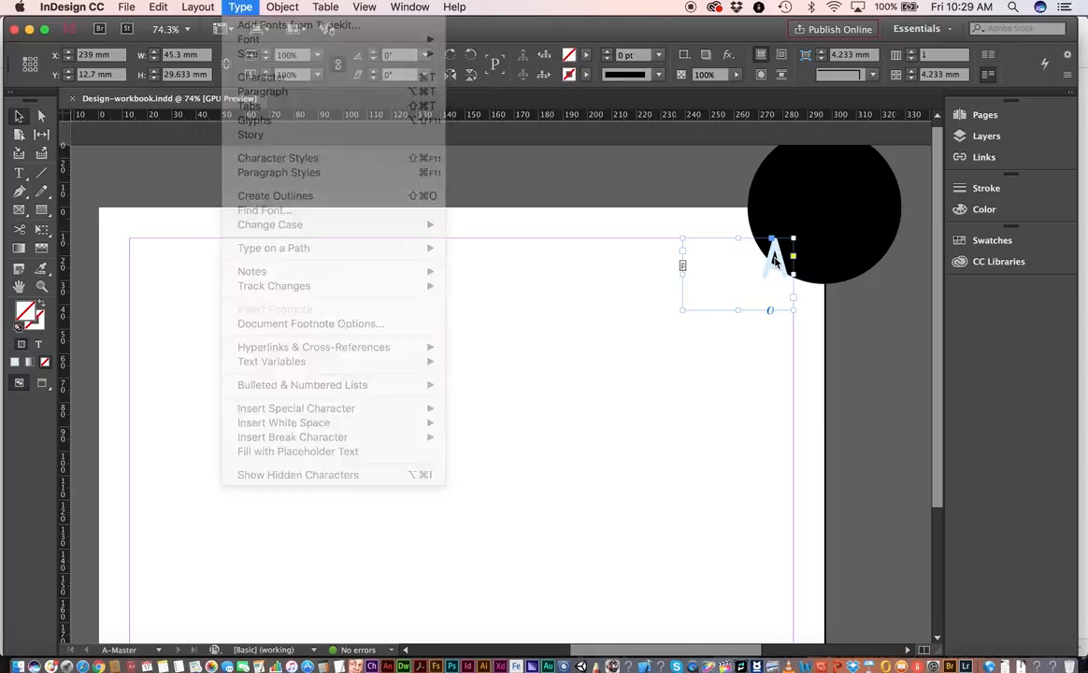
left_click_drag(767, 256, 791, 262)
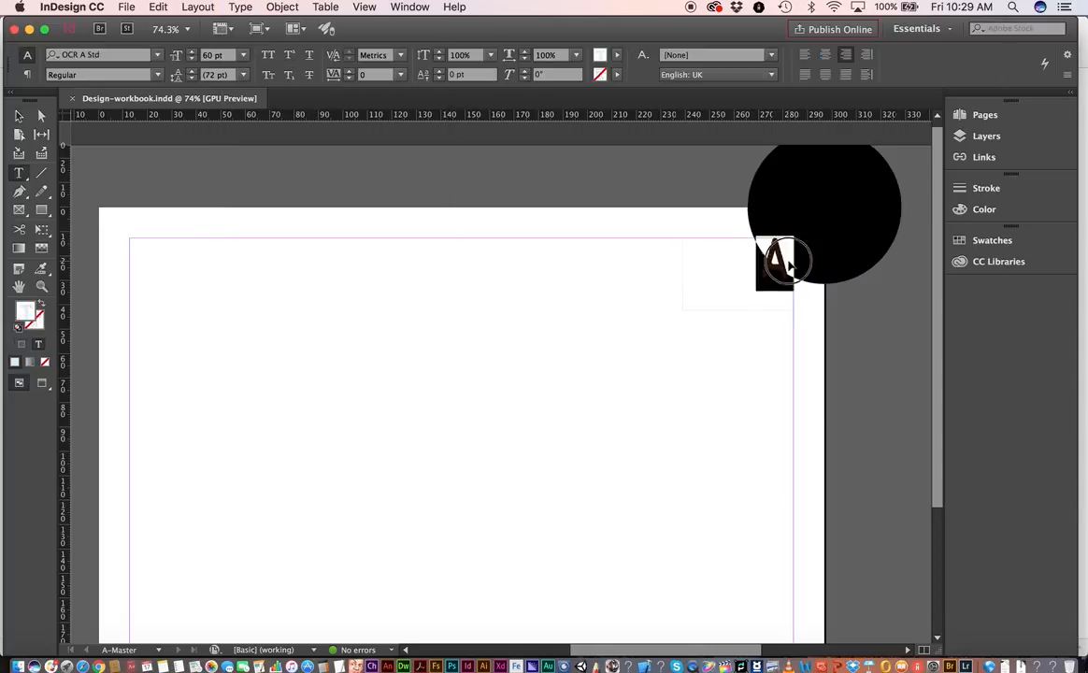
left_click(240, 8)
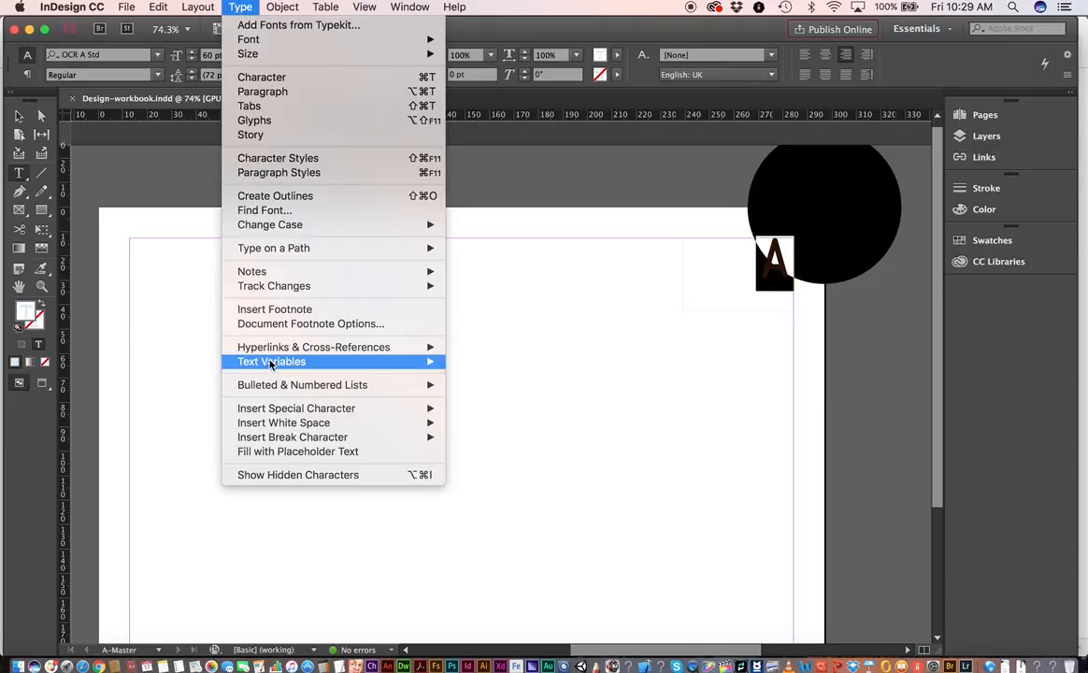
mouse_move(277, 411)
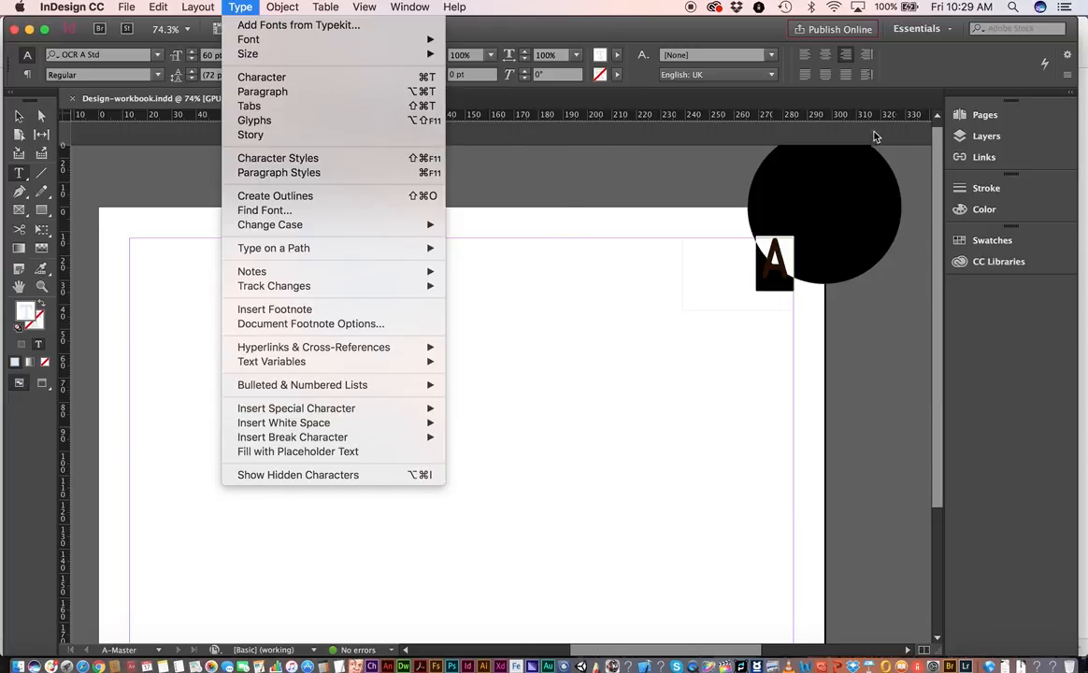
left_click(972, 114)
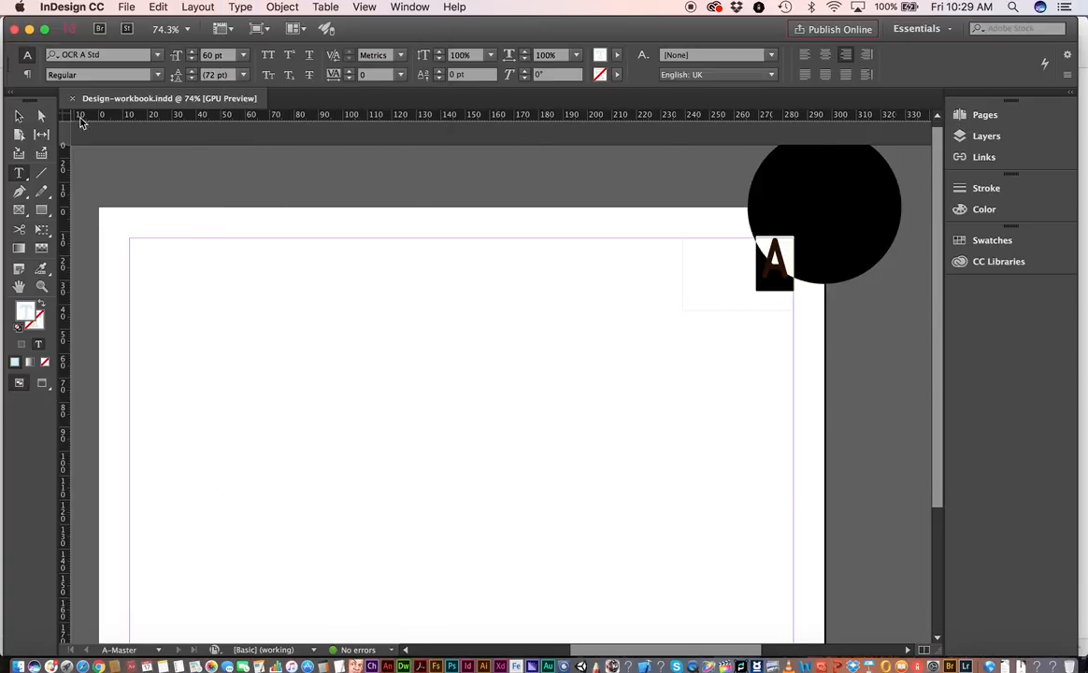
left_click(17, 116)
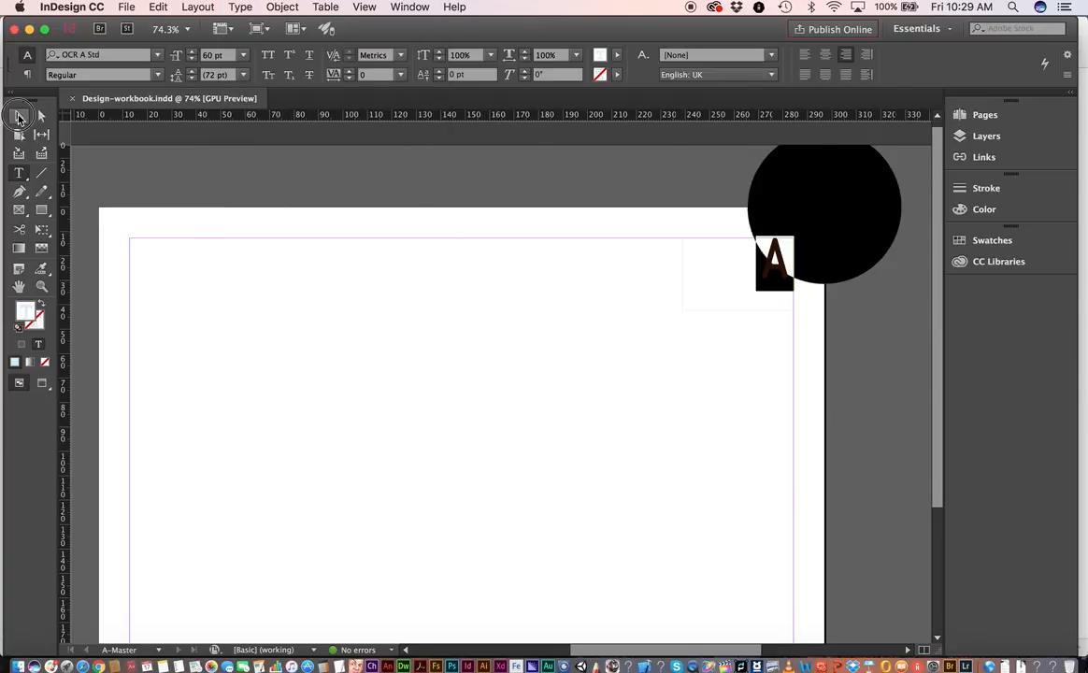
Go to page 1 of the workbook and review the master page numbering from the cover through the Research page.
left_click(979, 115)
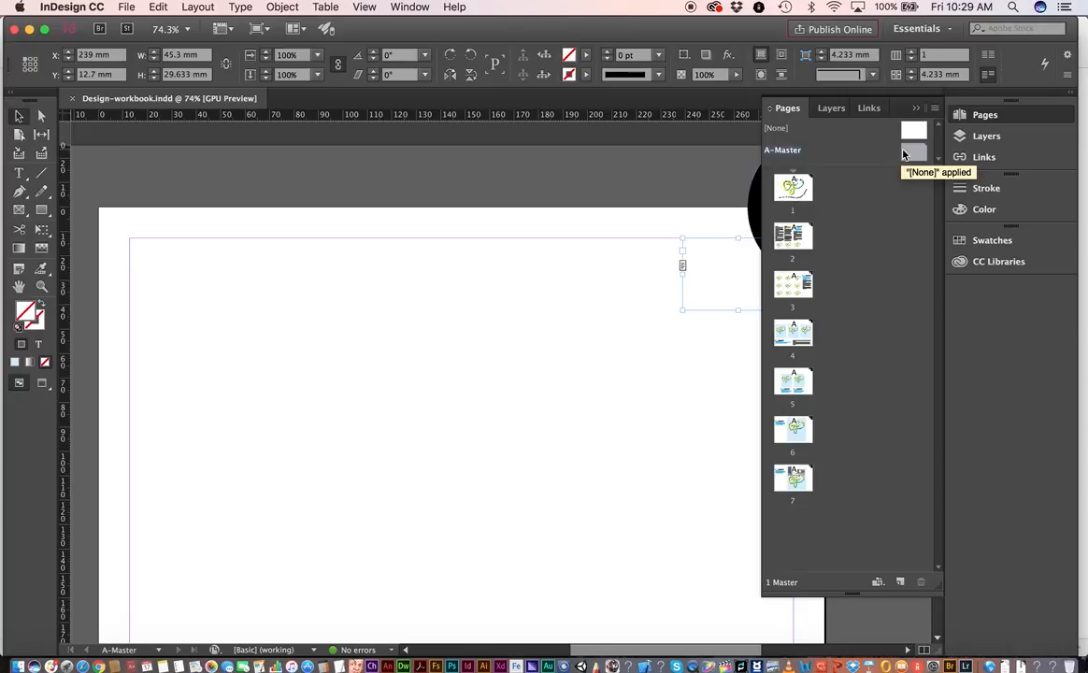
double_click(775, 207)
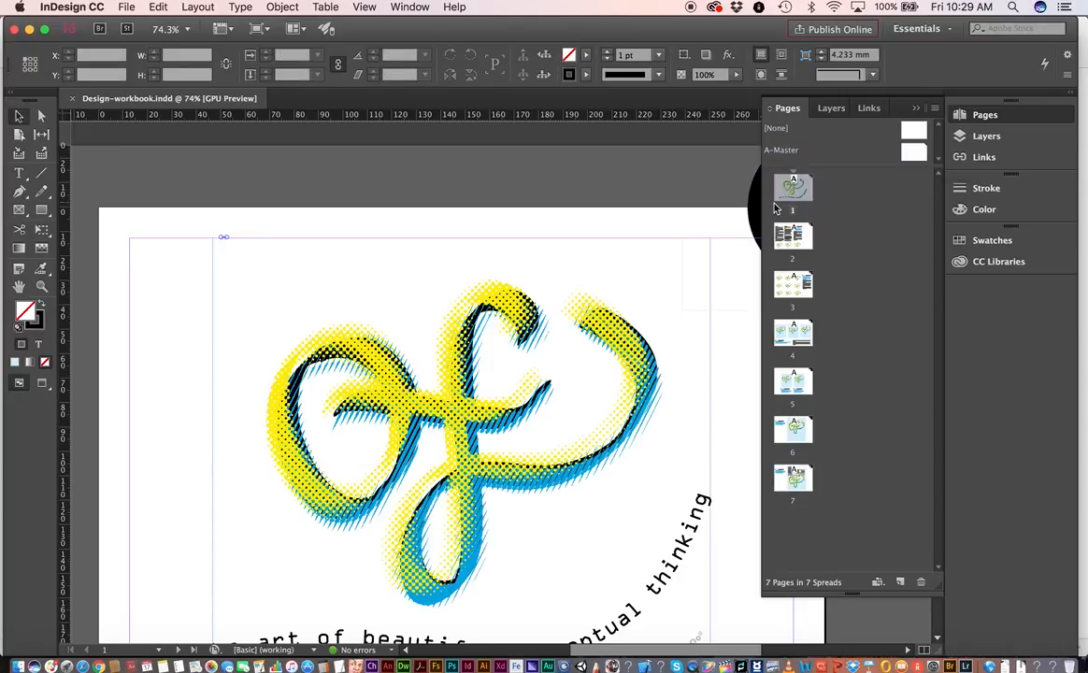
left_click(916, 108)
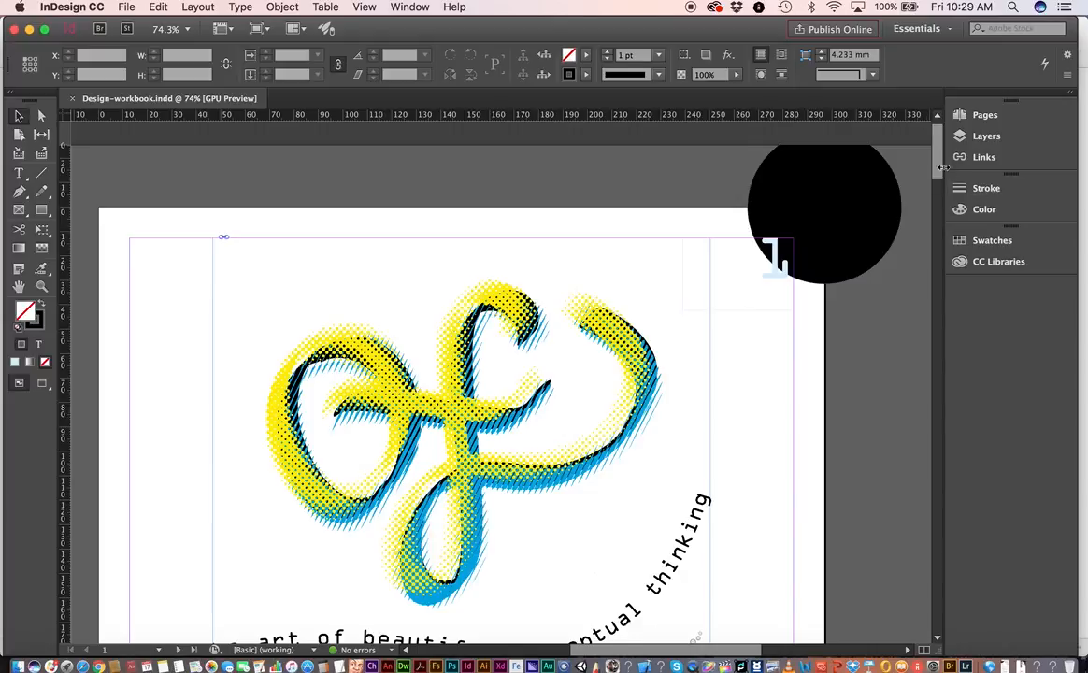
left_click_drag(939, 178, 812, 225)
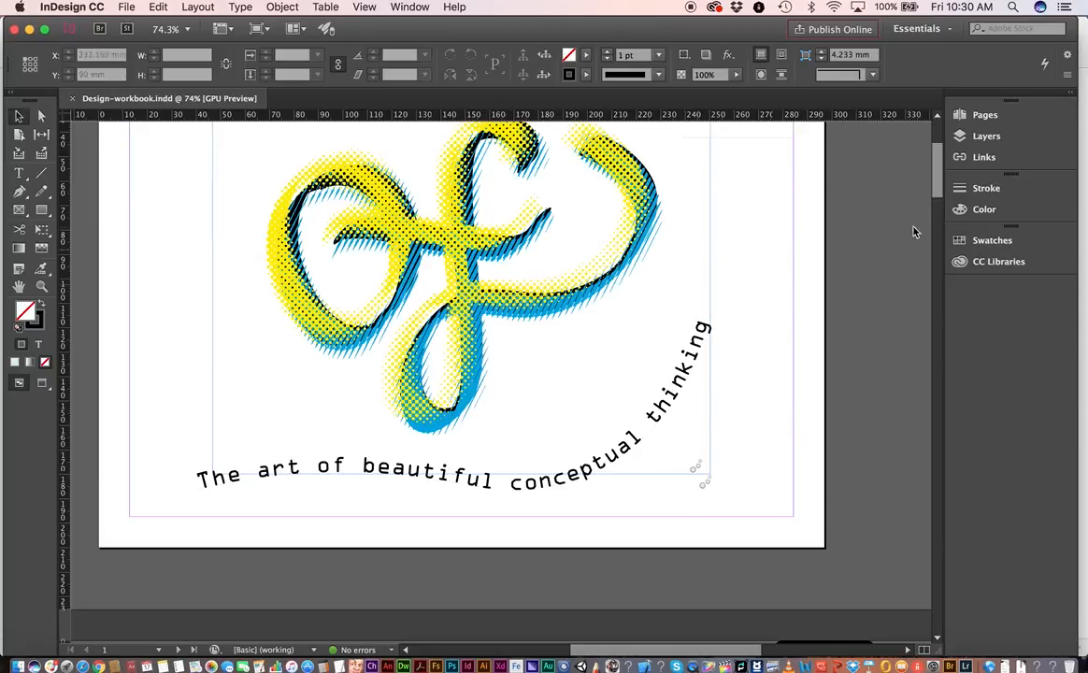
scroll(939, 193, "down", 10)
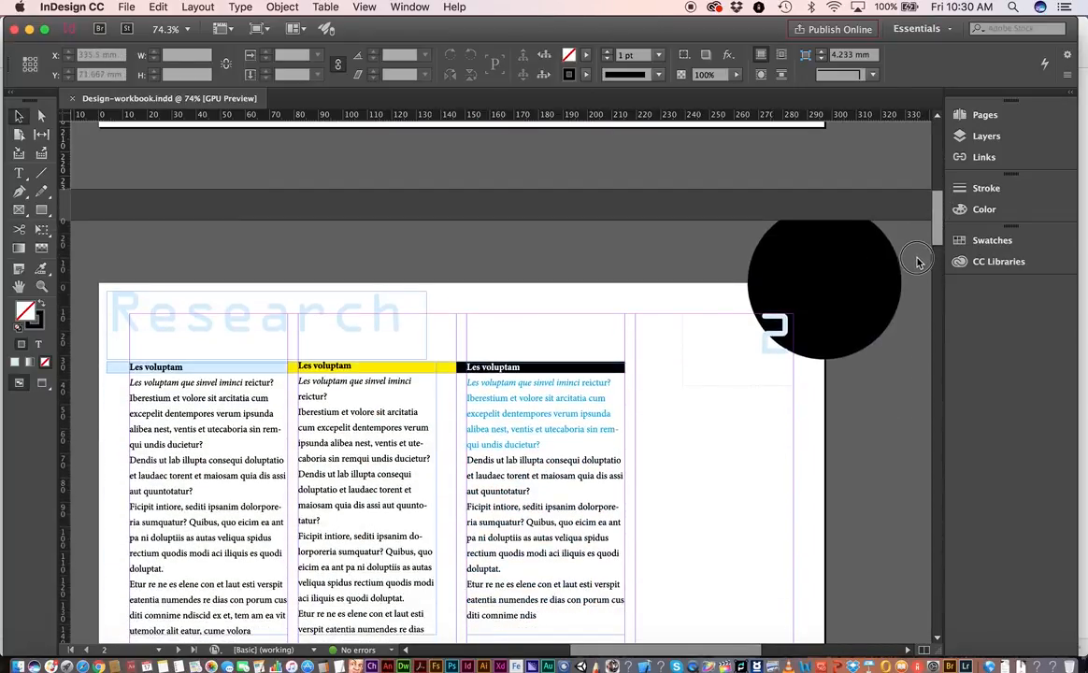
scroll(917, 263, "down", 5)
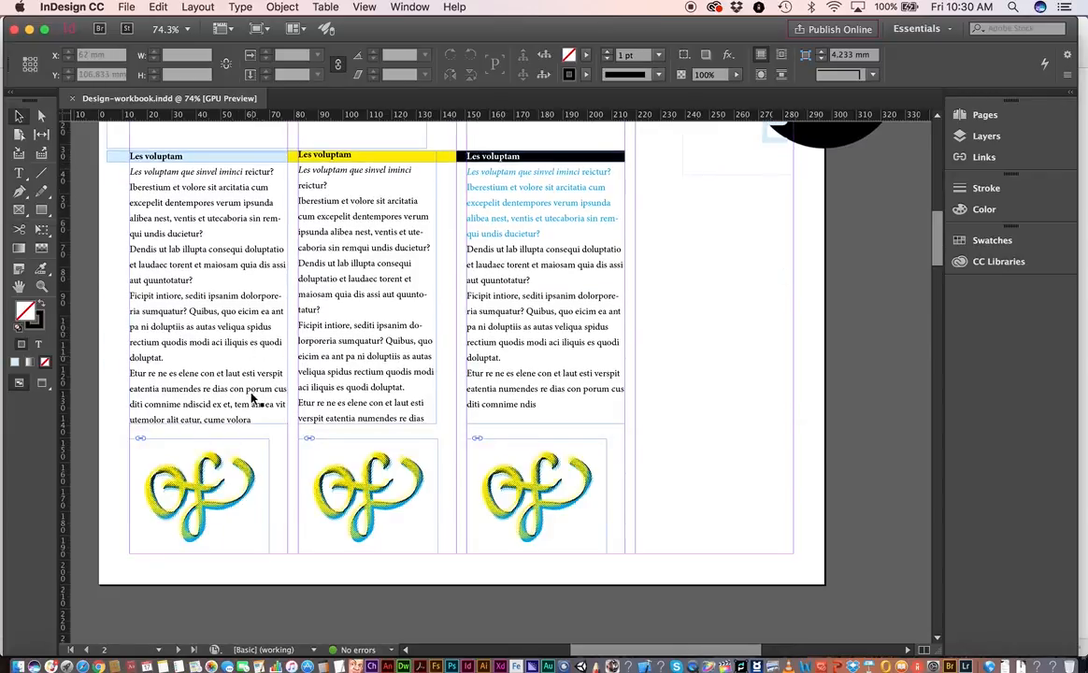
Apply the Fly in from Top animation preset to the calligraphy image under the first Research column and close the animation settings.
left_click(231, 506)
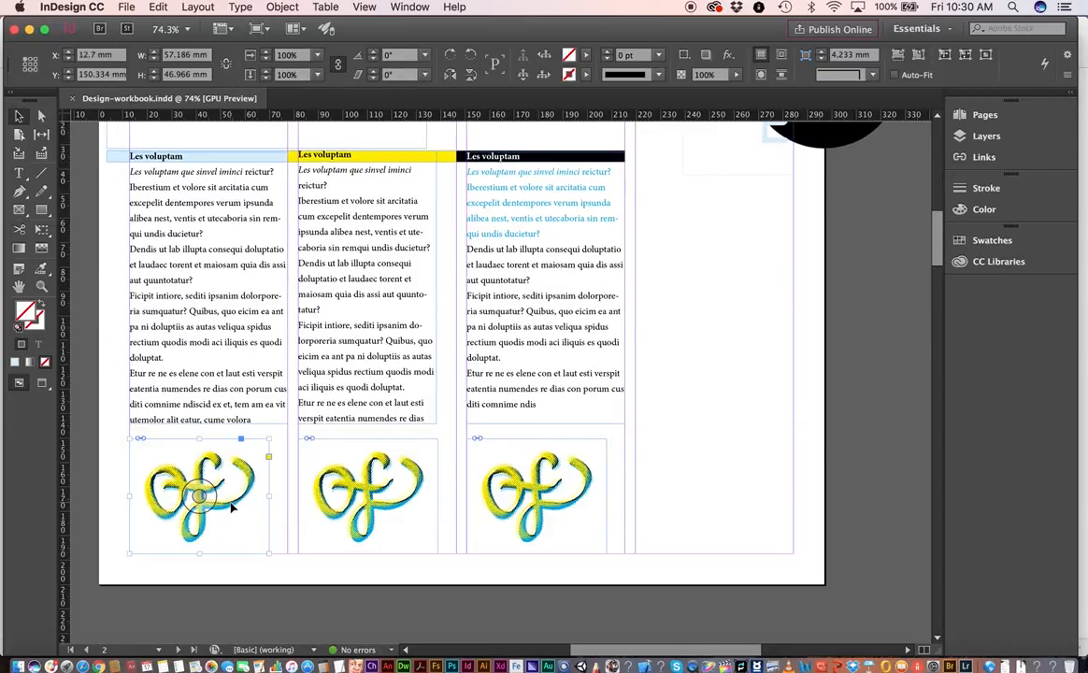
left_click(404, 8)
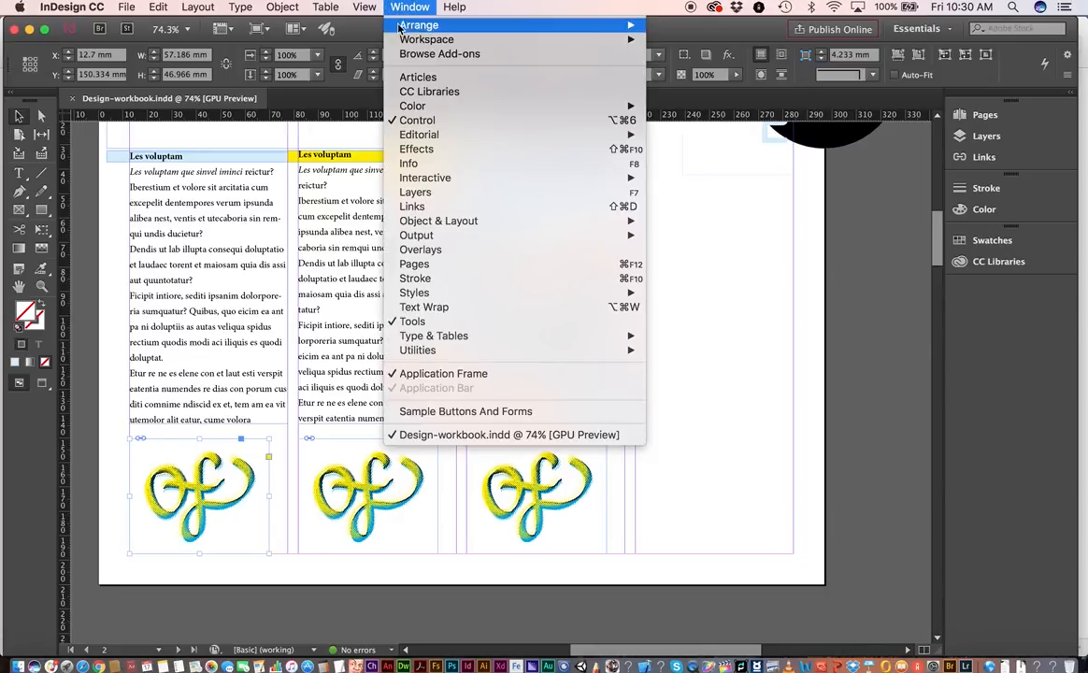
mouse_move(447, 179)
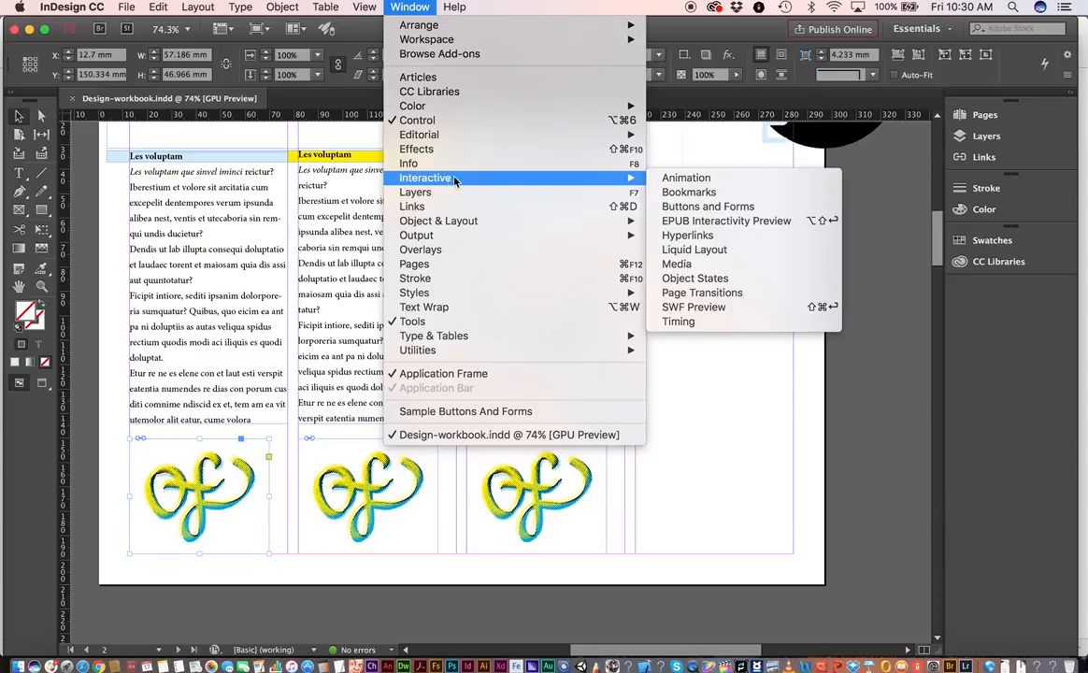
left_click(687, 179)
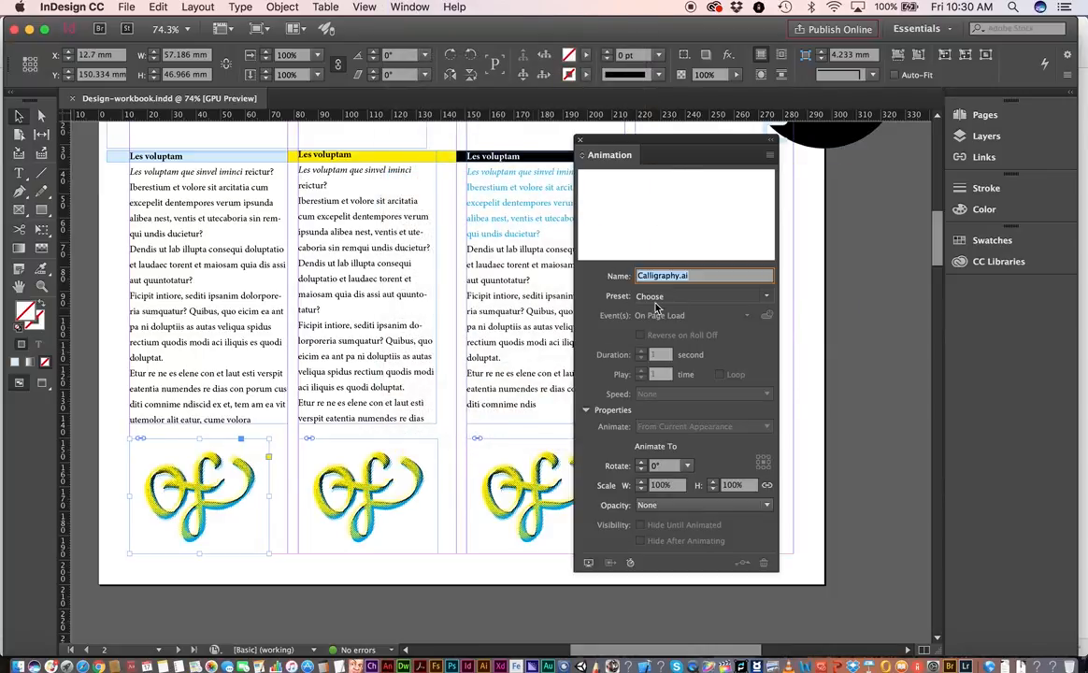
left_click(765, 299)
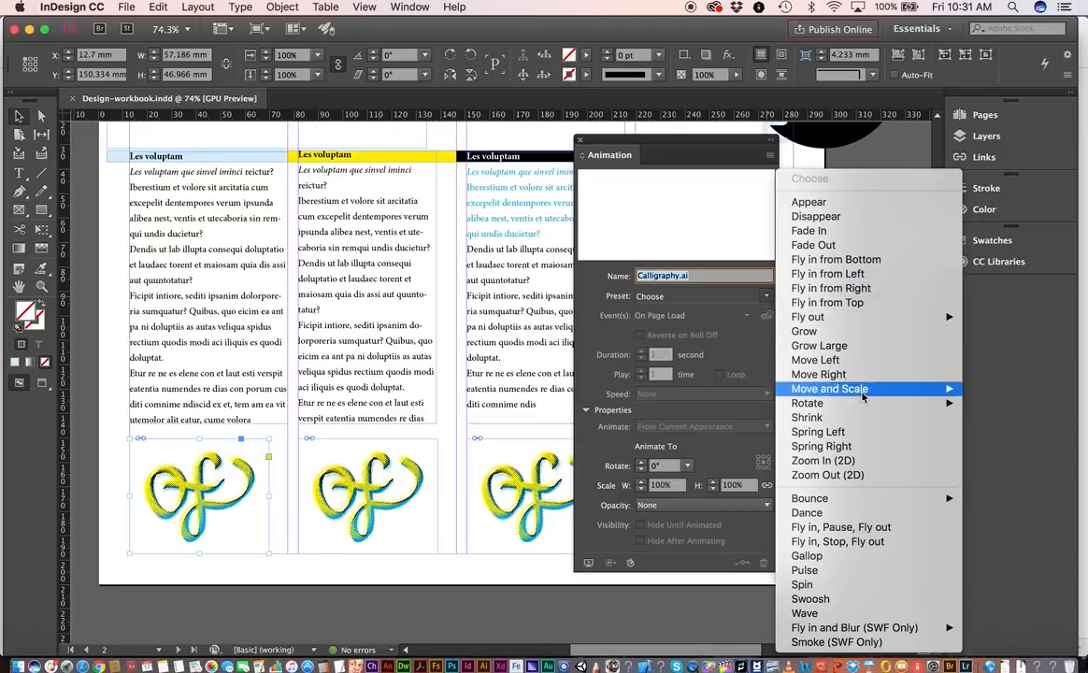
left_click(831, 304)
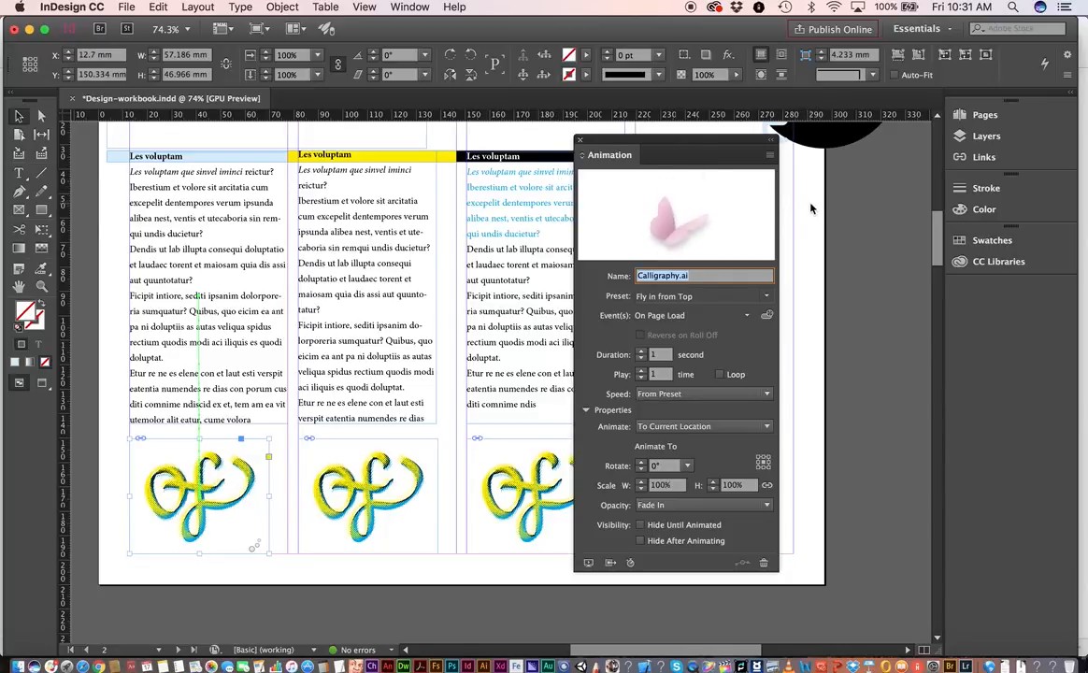
left_click(414, 8)
mouse_move(535, 178)
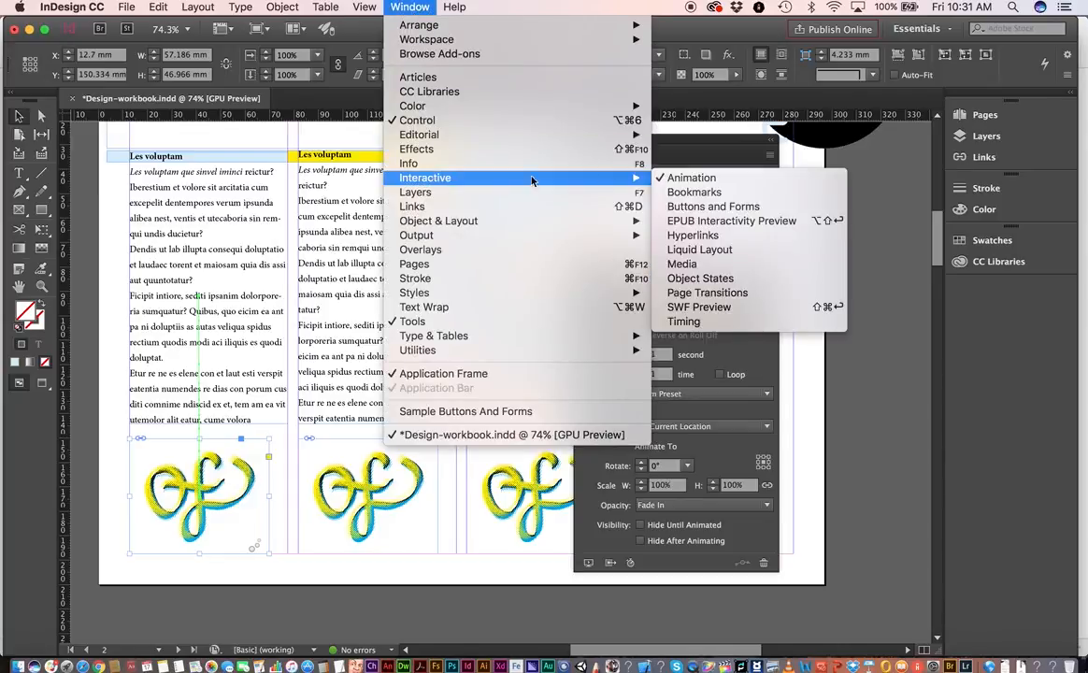
left_click(809, 175)
left_click(579, 142)
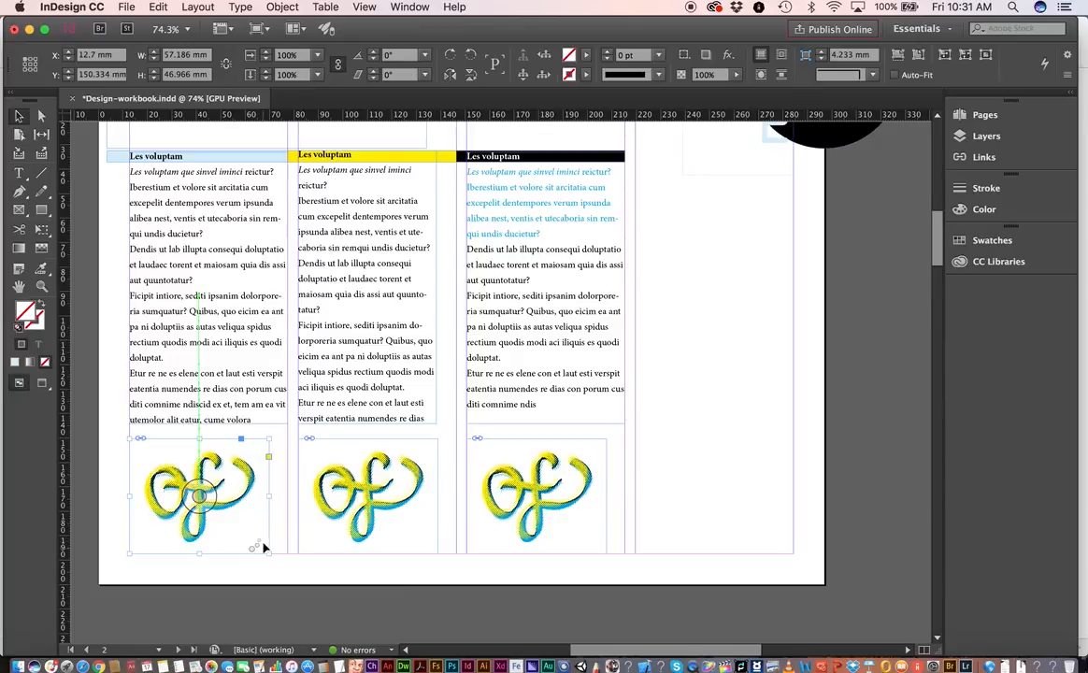
Play the Research page's animation in an enlarged EPUB Interactivity Preview, and close the preview.
left_click(408, 7)
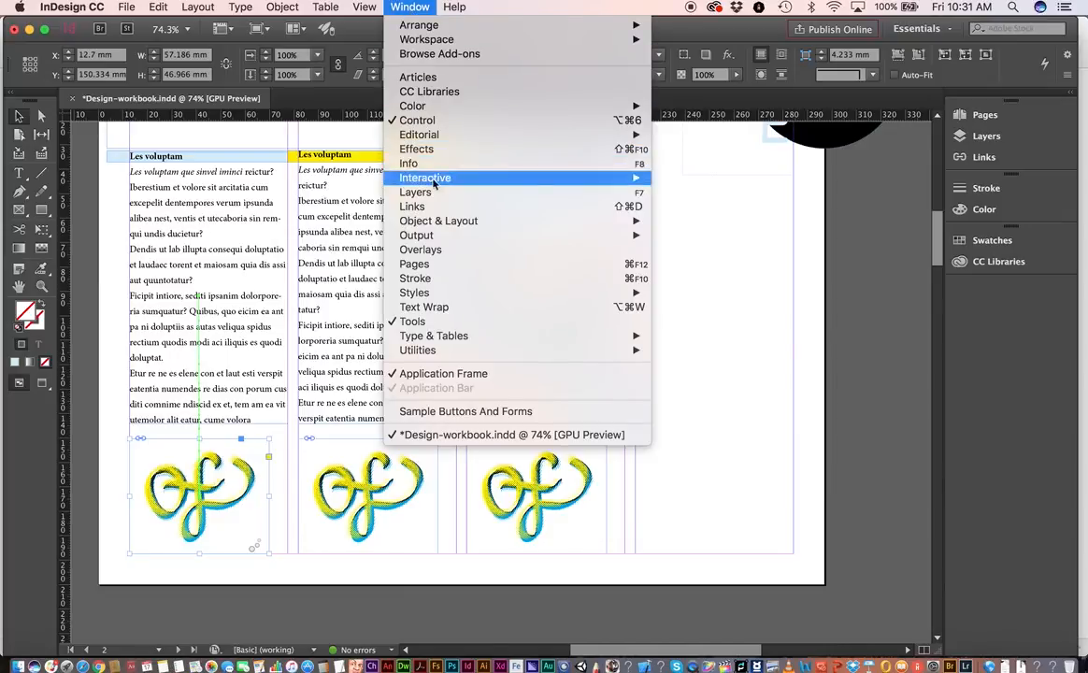
mouse_move(435, 178)
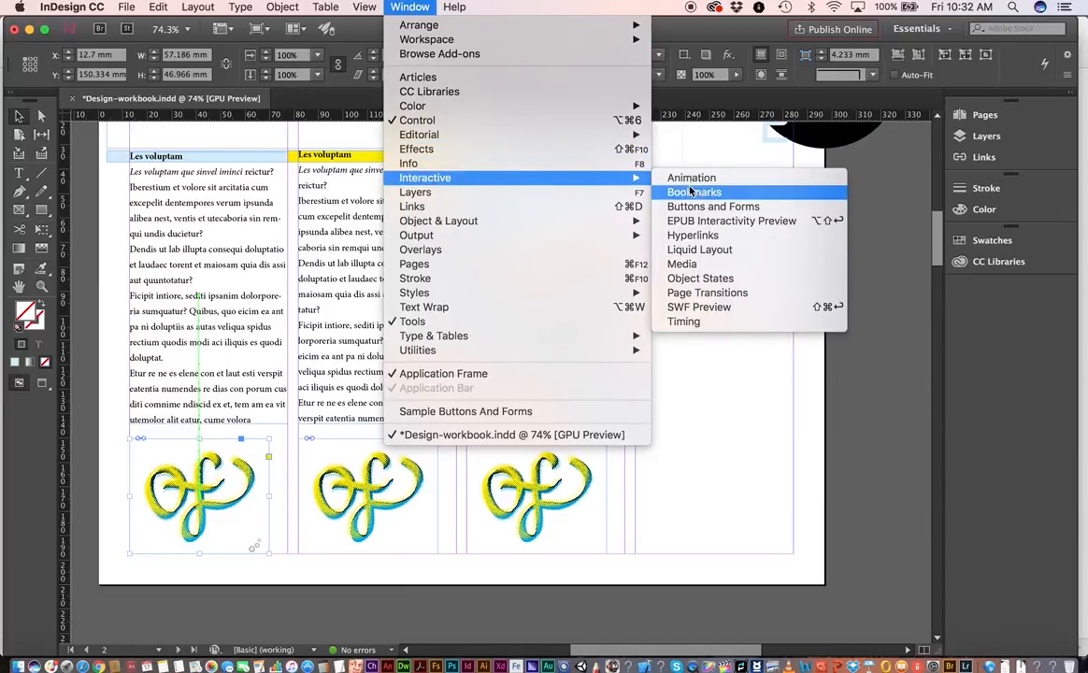
left_click(728, 221)
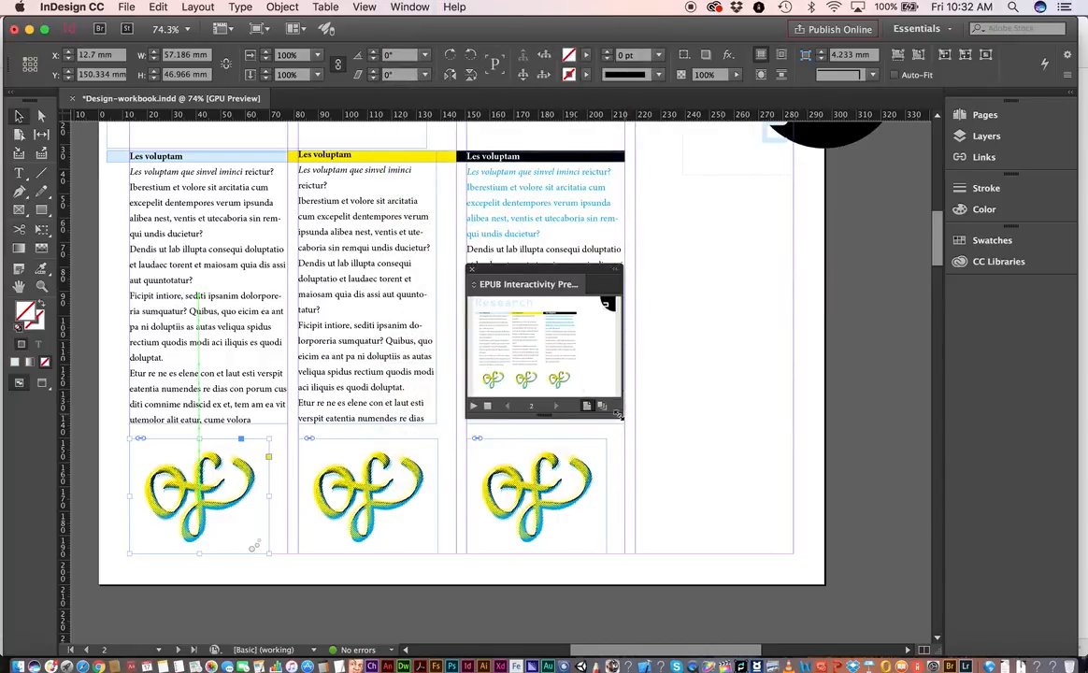
left_click_drag(621, 415, 910, 566)
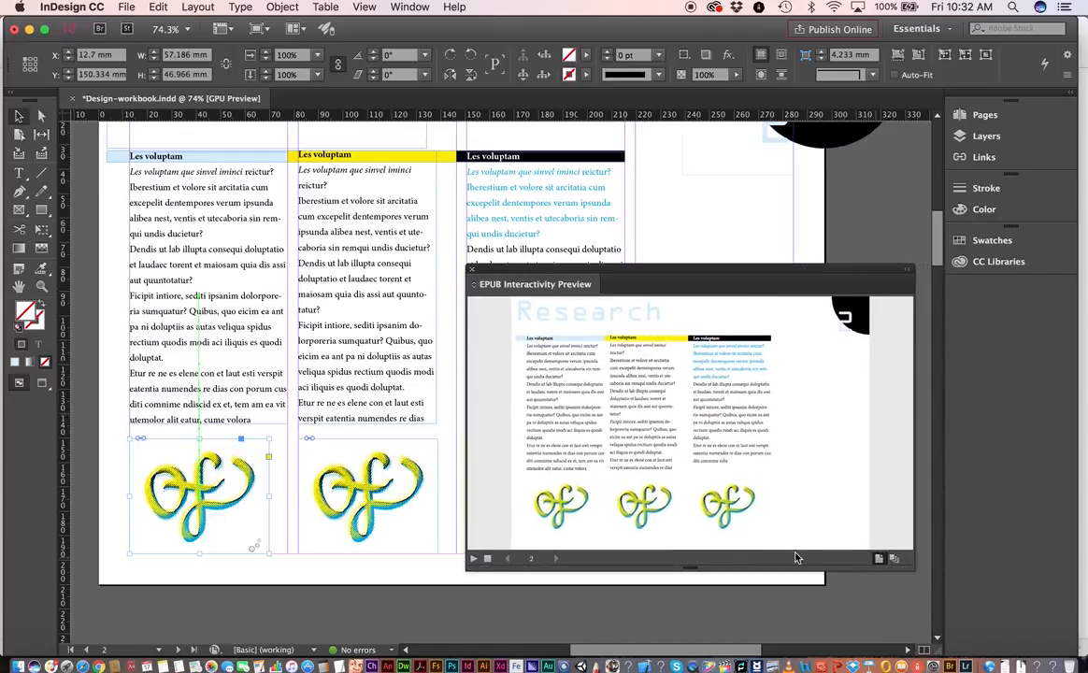
left_click(474, 560)
left_click(472, 269)
Save the workbook and export it as a PDF named Design-workbook-test into the Design-workbook Folder with the [High Quality Print] preset.
left_click(127, 6)
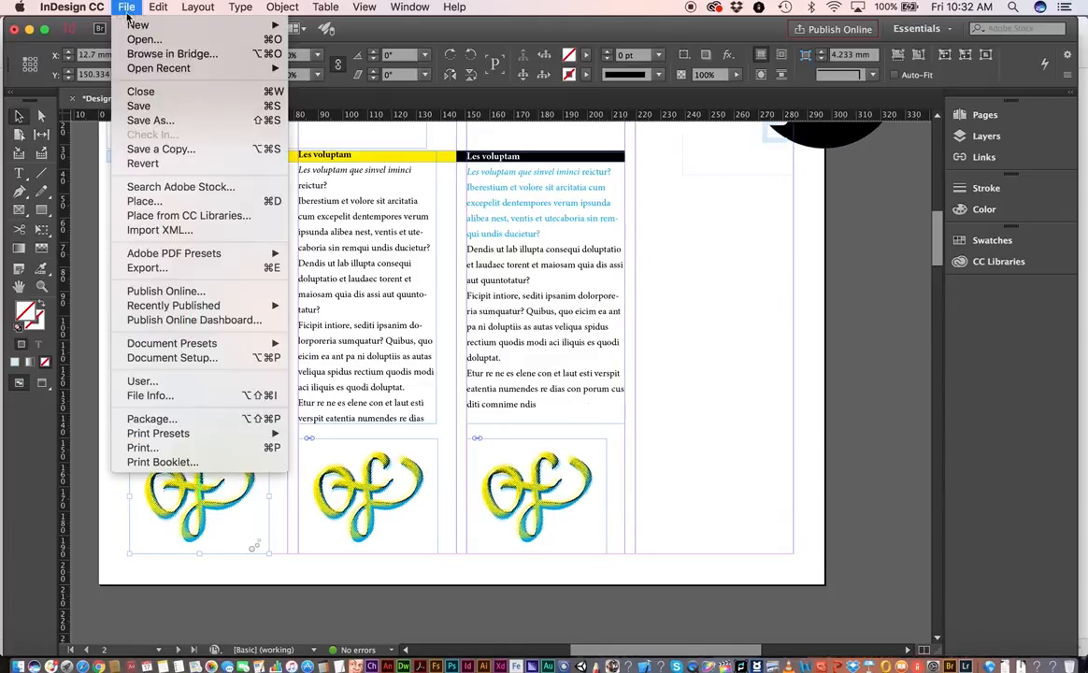
left_click(137, 101)
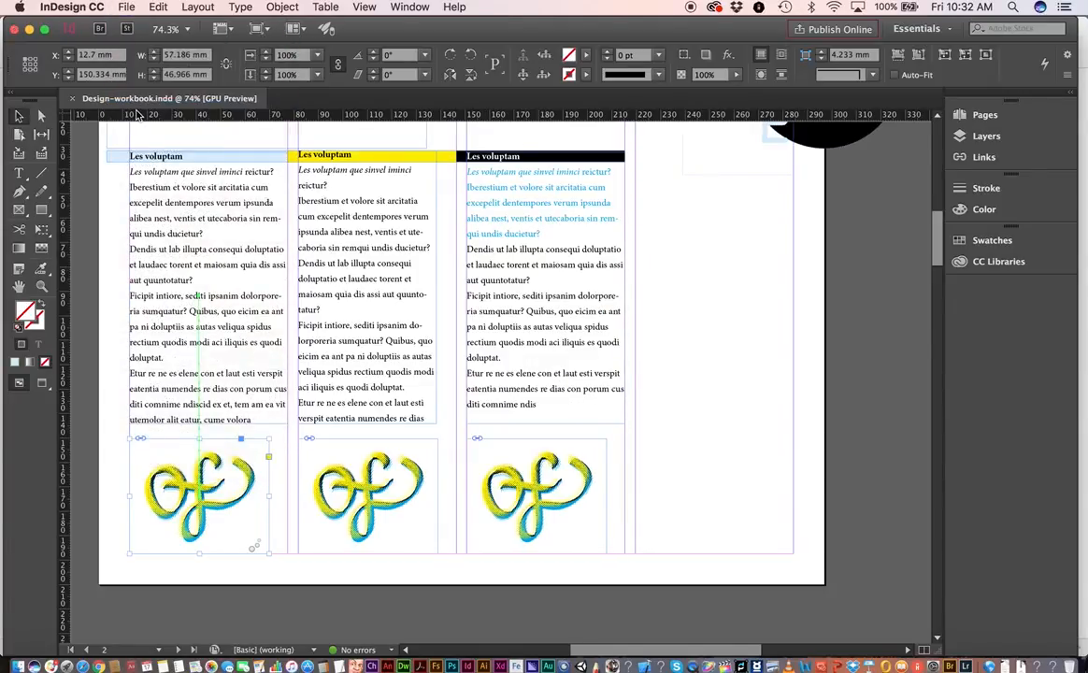
left_click(127, 8)
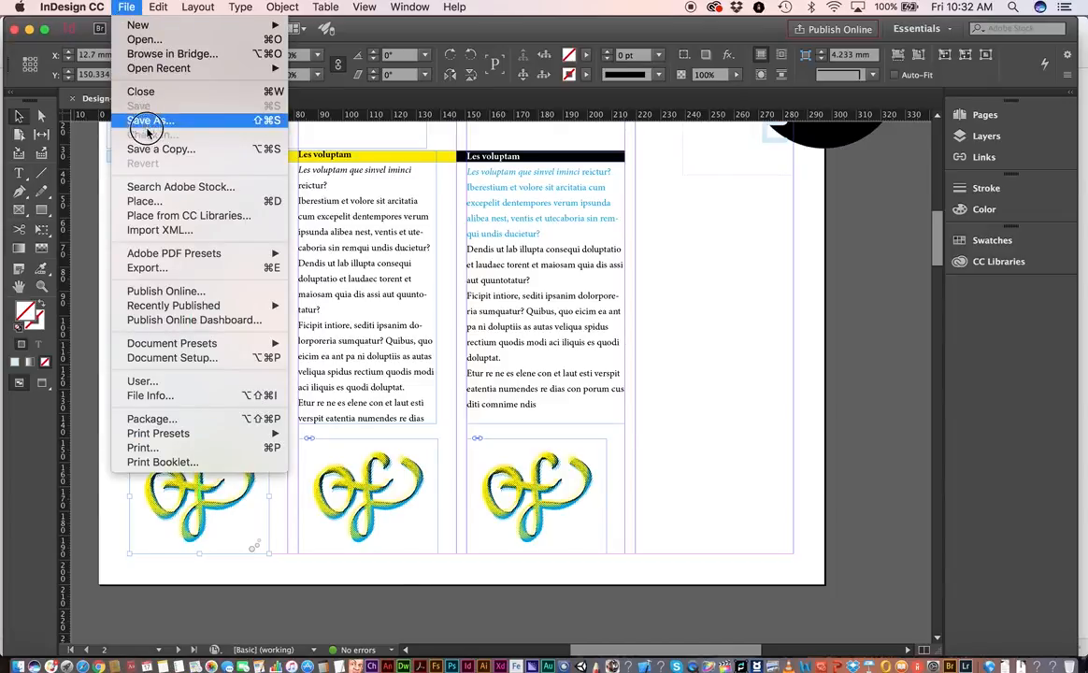
mouse_move(192, 253)
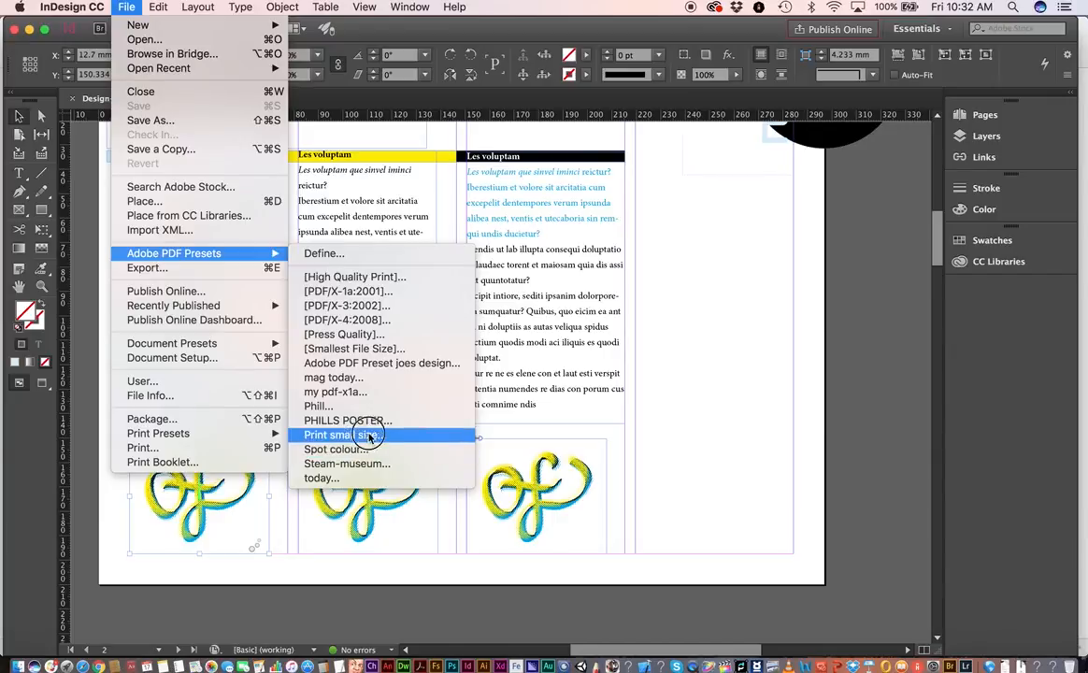
left_click(341, 278)
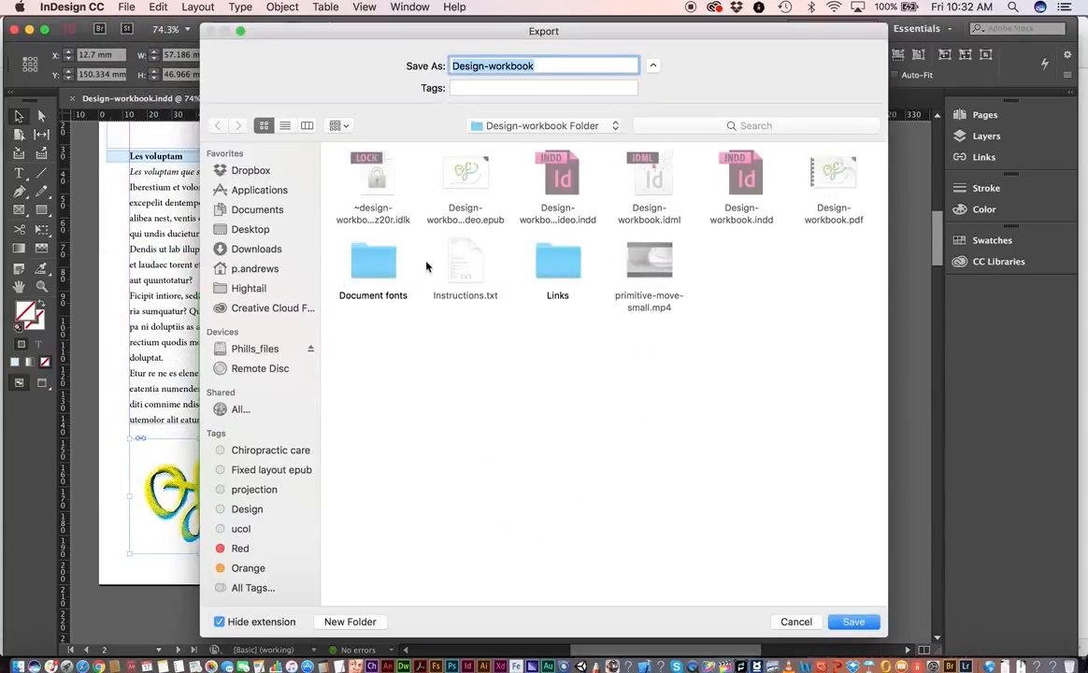
left_click(539, 62)
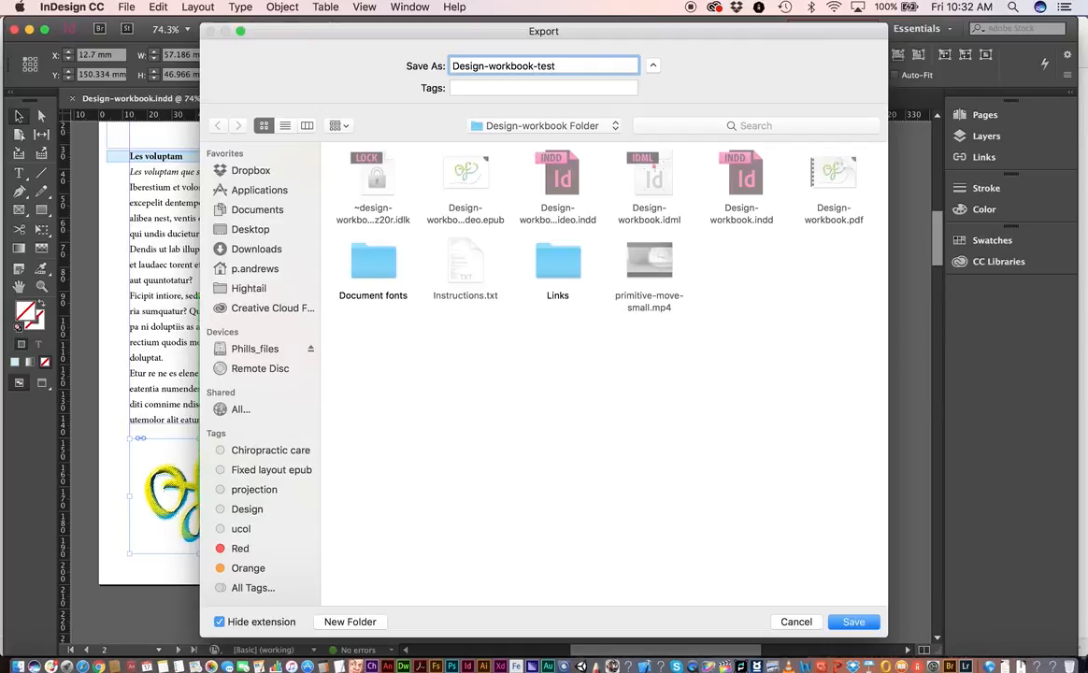
left_click(852, 622)
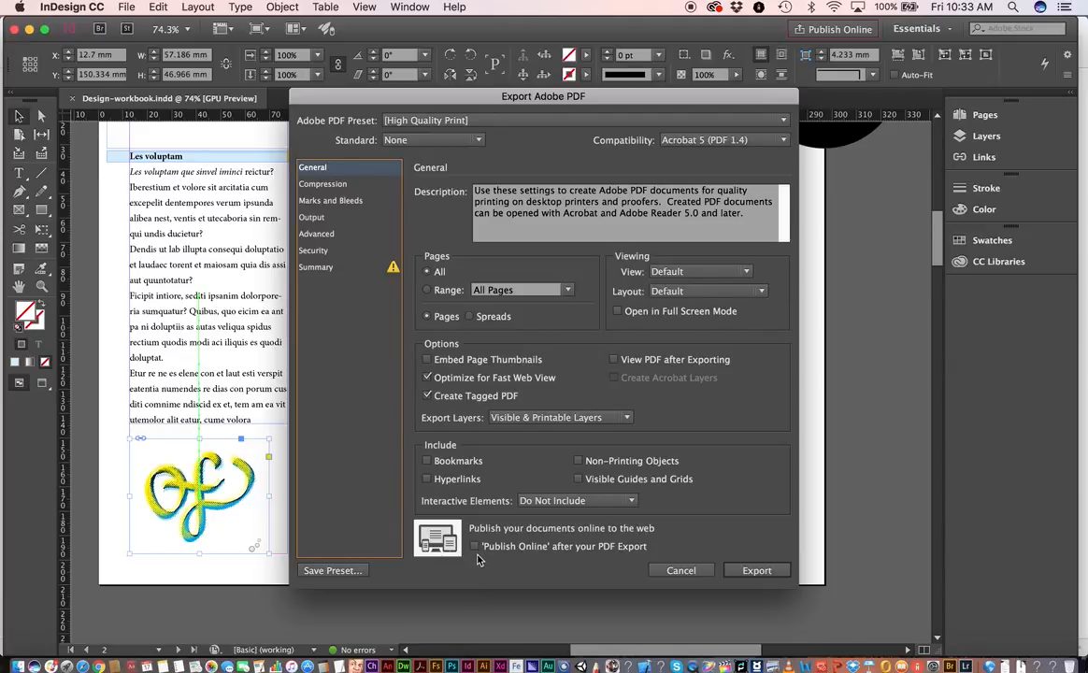
left_click(757, 570)
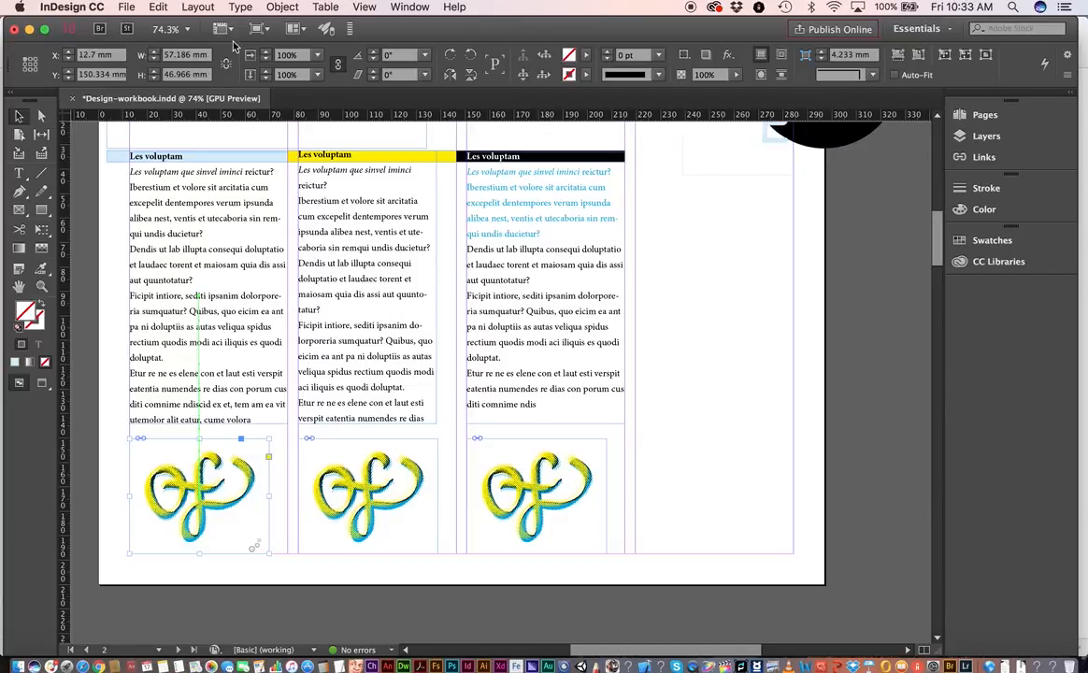
Minimize the InDesign window and locate the exported Design-workbook-test.pdf in the Design-workbook Folder in Finder.
left_click(29, 30)
left_click(470, 211)
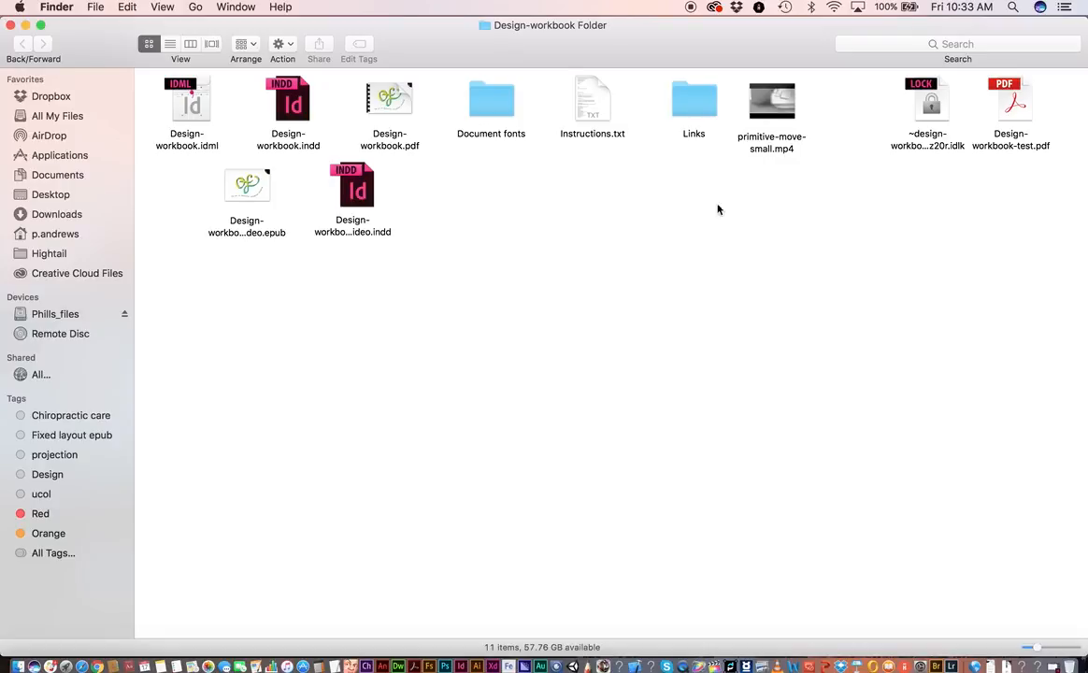
left_click(1017, 98)
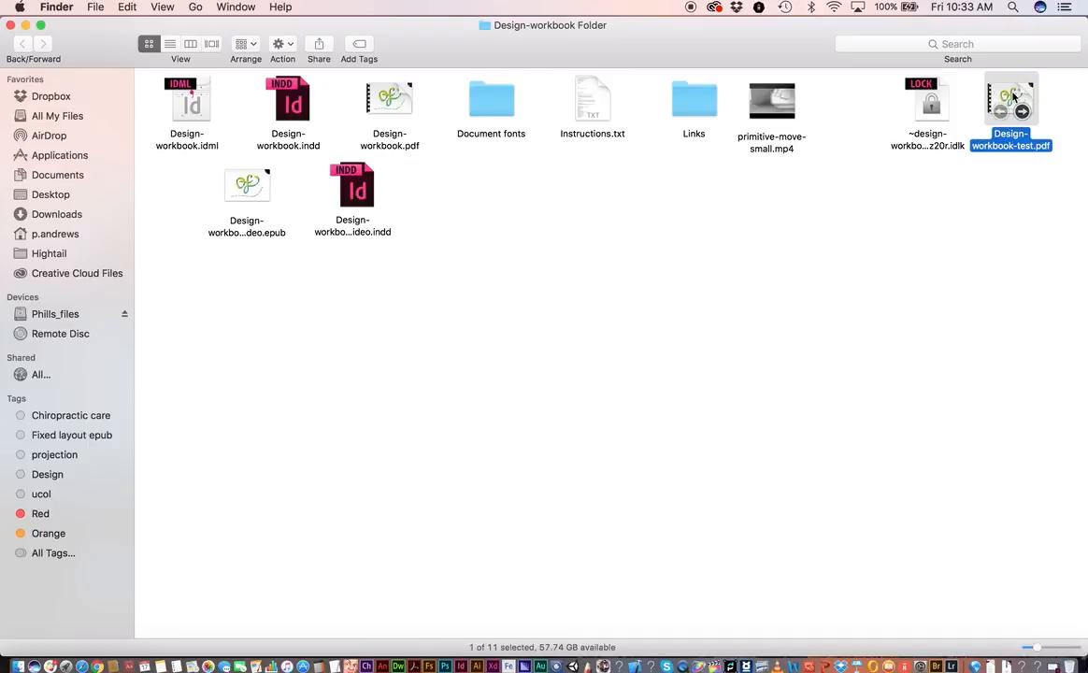
left_click(889, 275)
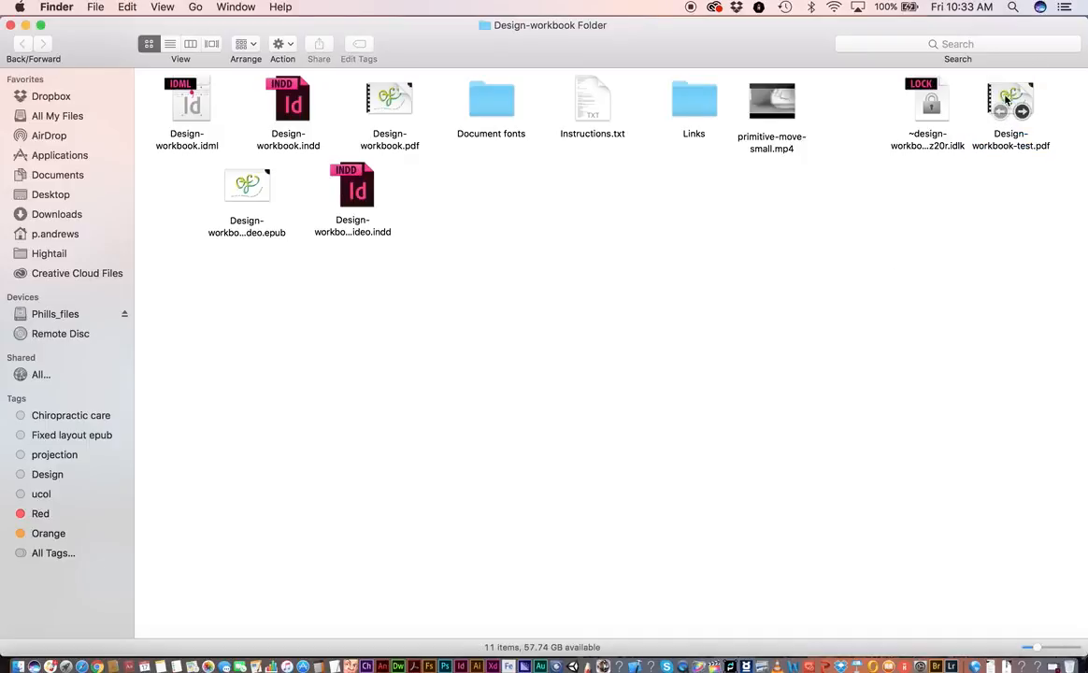
Open Design-workbook-test.pdf in Acrobat Pro, look through its pages down to Final, and minimize the PDF window.
double_click(1006, 100)
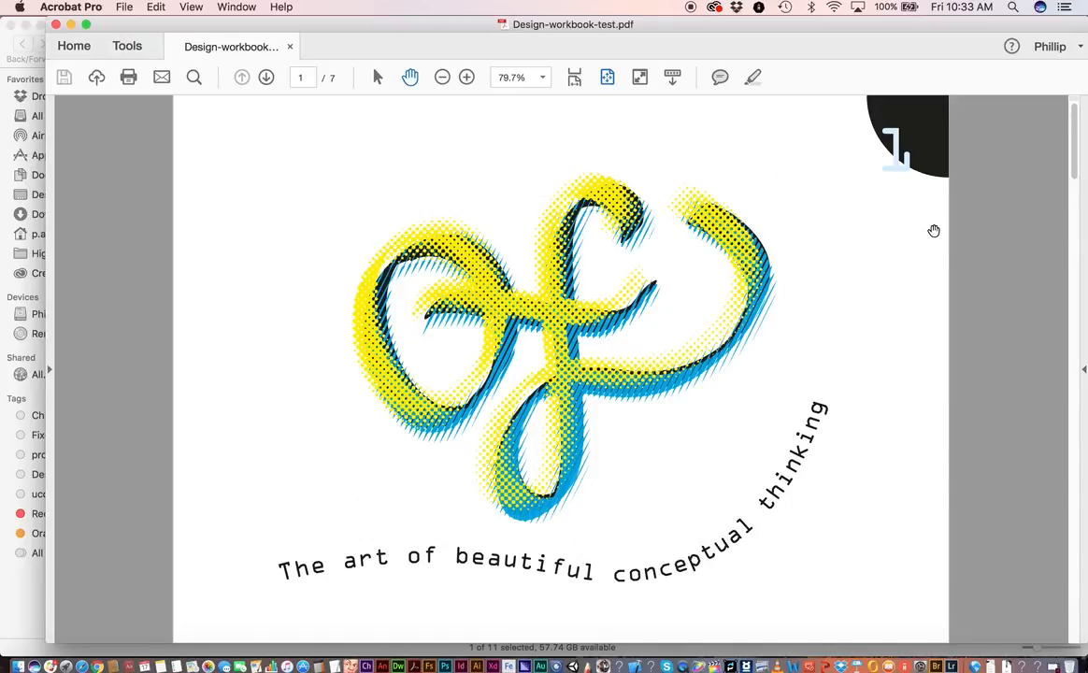
scroll(933, 231, "down", 1)
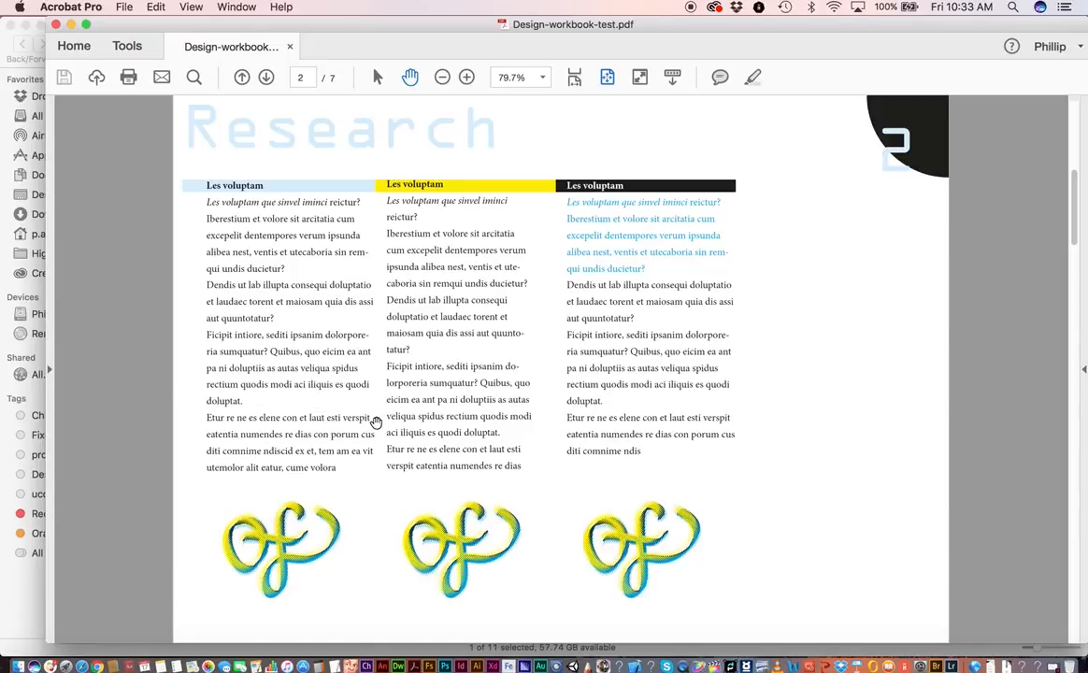
scroll(377, 417, "down", 2)
scroll(377, 417, "down", 3)
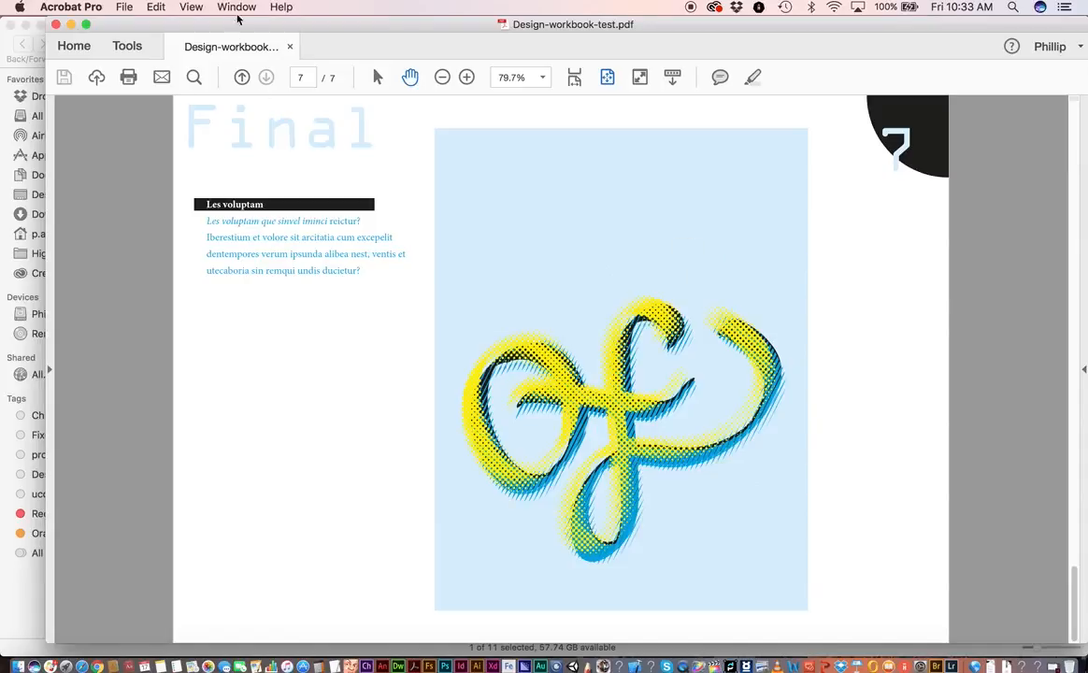
left_click(193, 8)
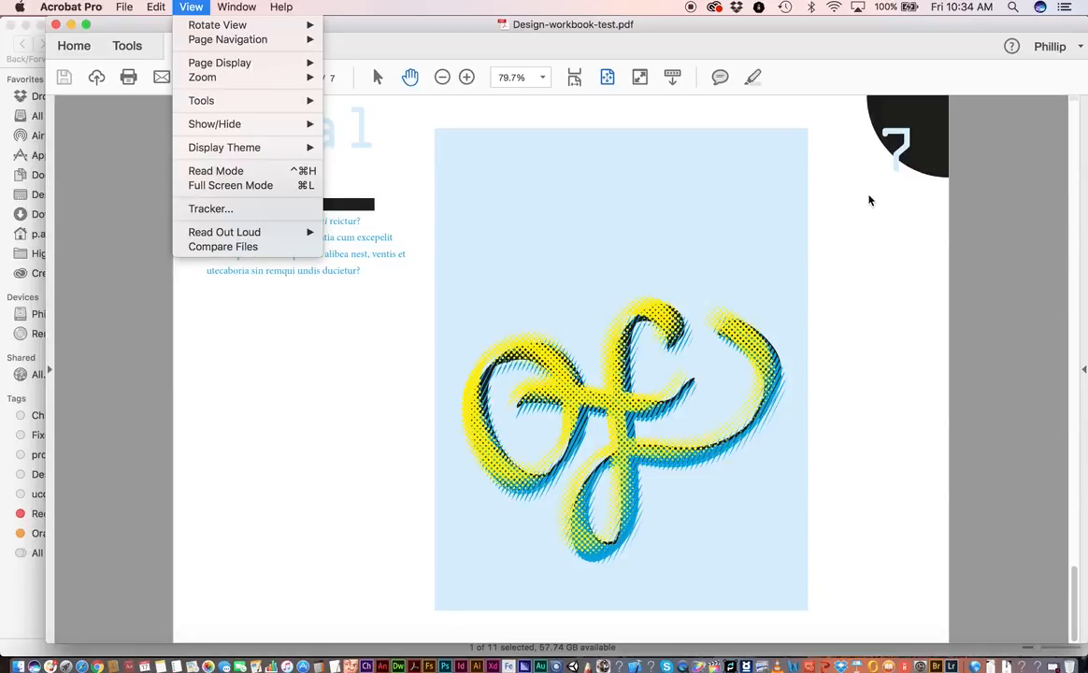
left_click(410, 126)
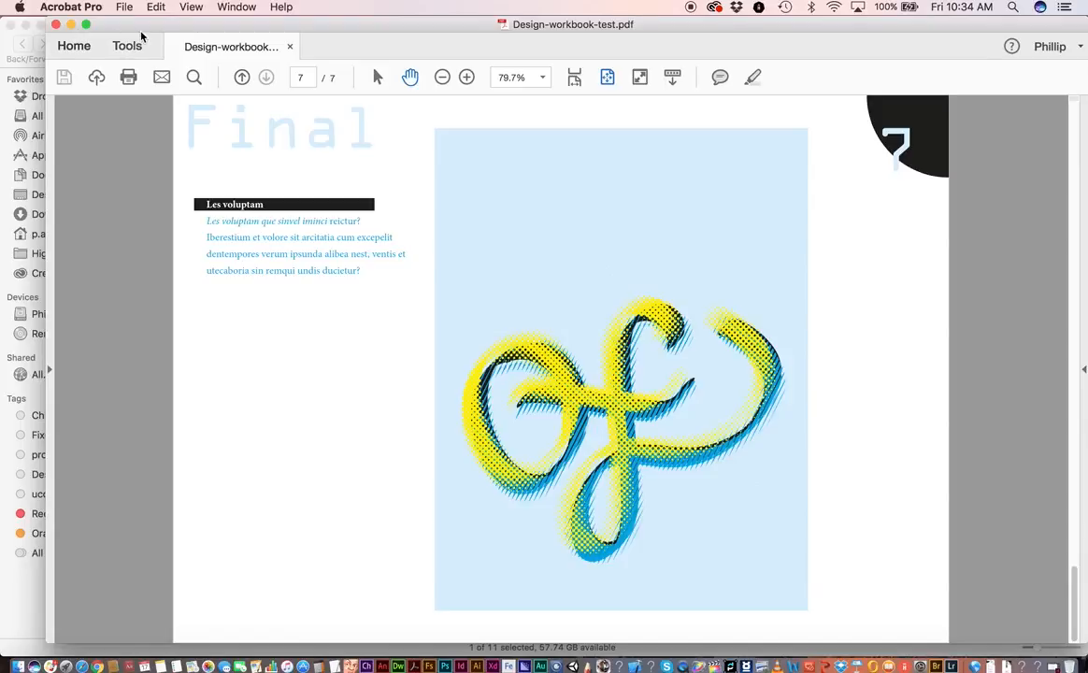
left_click(70, 26)
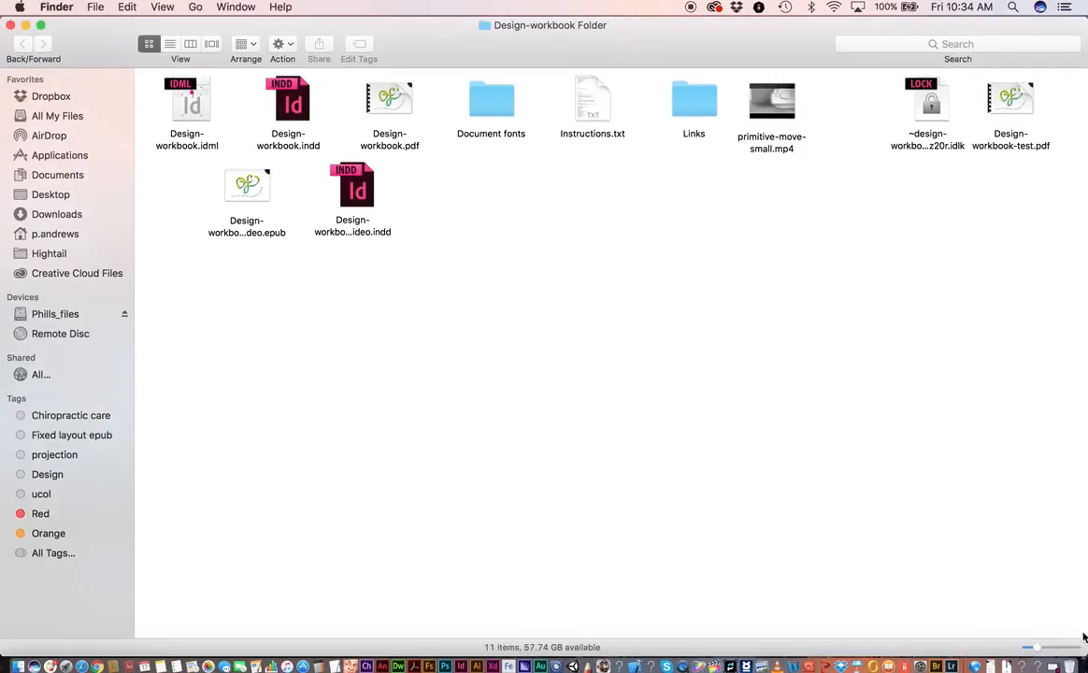
Restore the InDesign workbook and look through its pages as far as Final, returning to the Ideation page.
left_click(1053, 666)
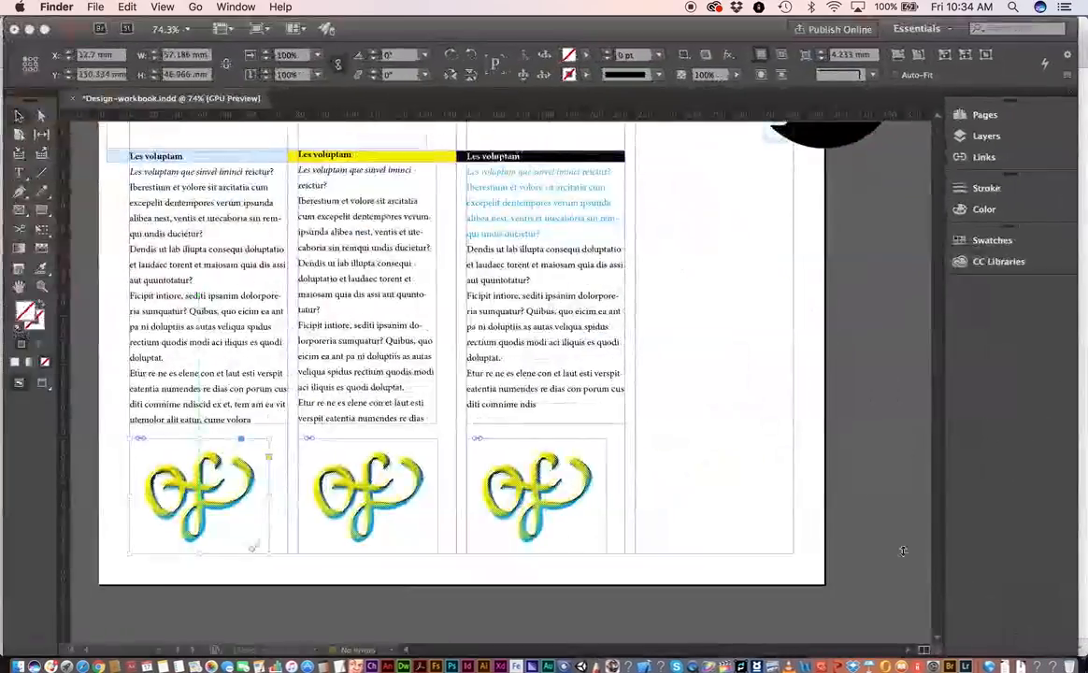
scroll(931, 306, "down", 3)
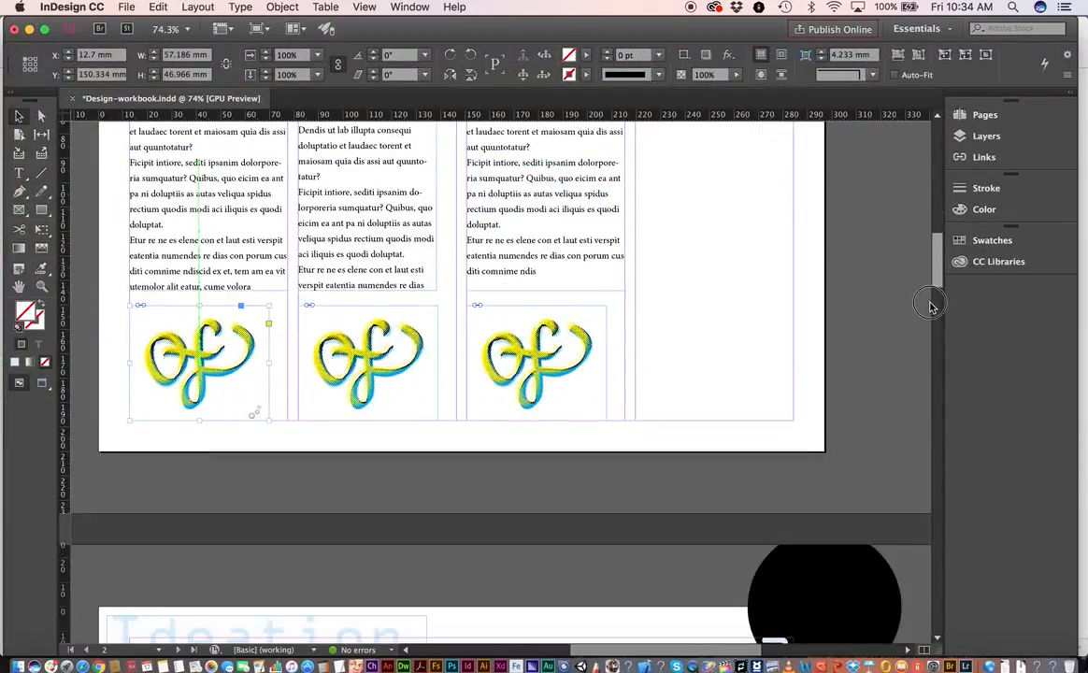
left_click(939, 613)
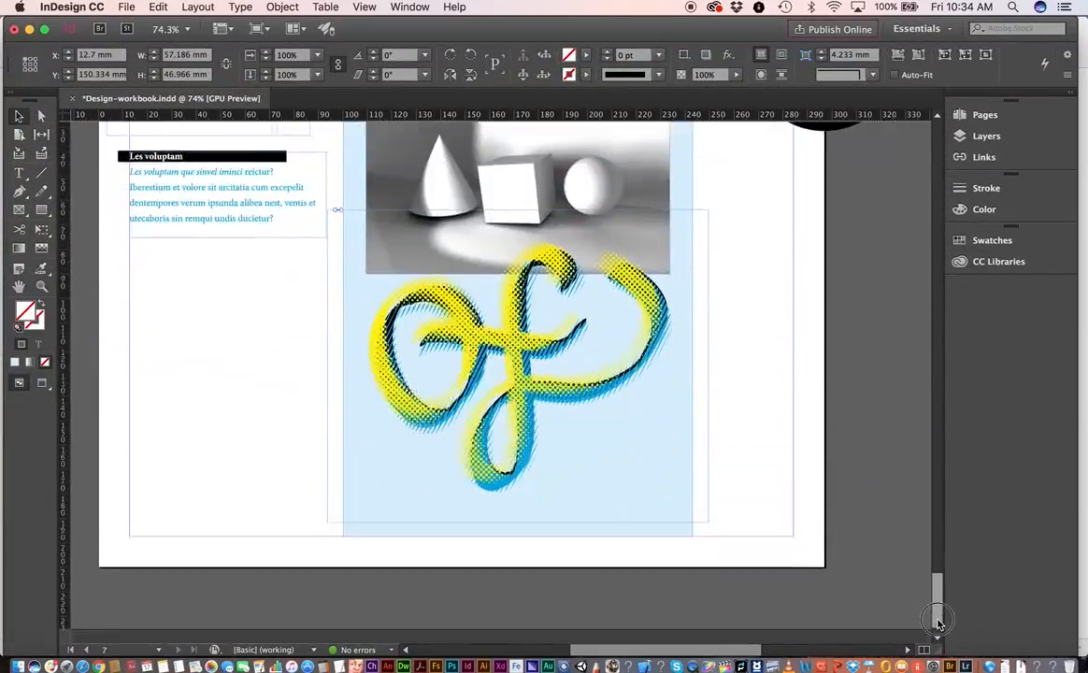
left_click_drag(937, 621, 923, 372)
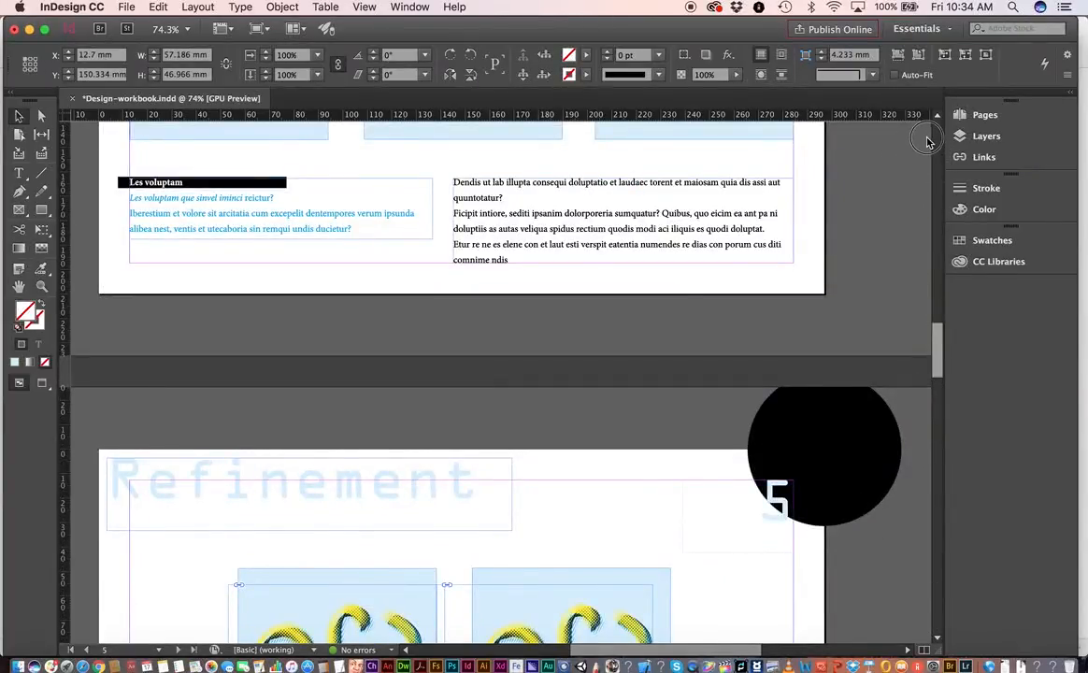
left_click_drag(928, 143, 900, 304)
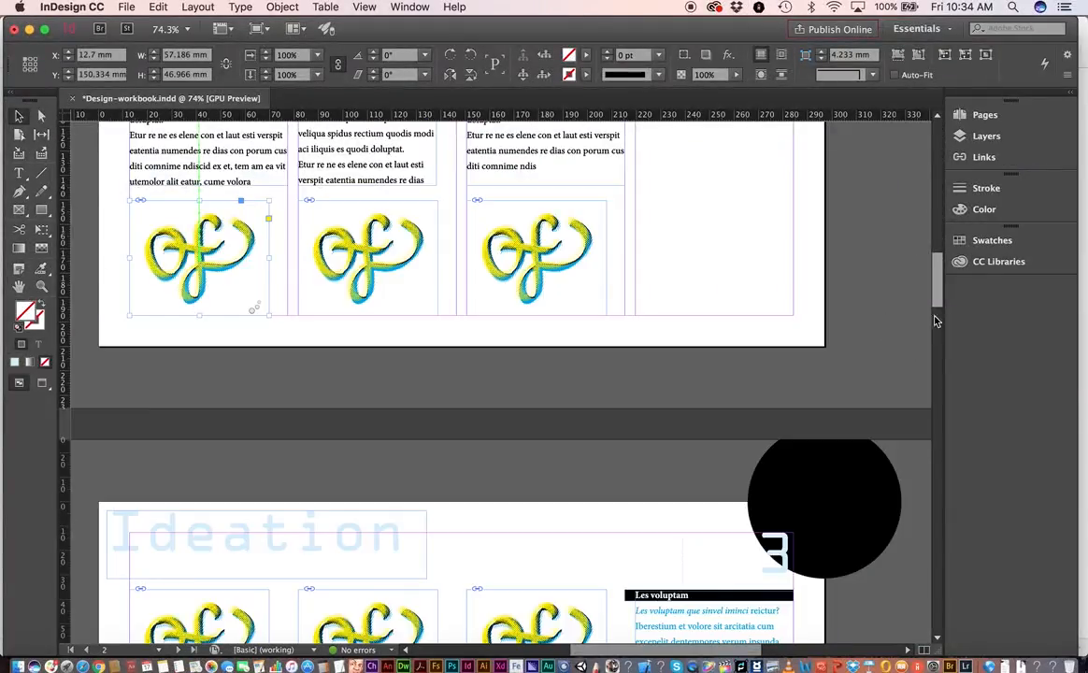
left_click(937, 320)
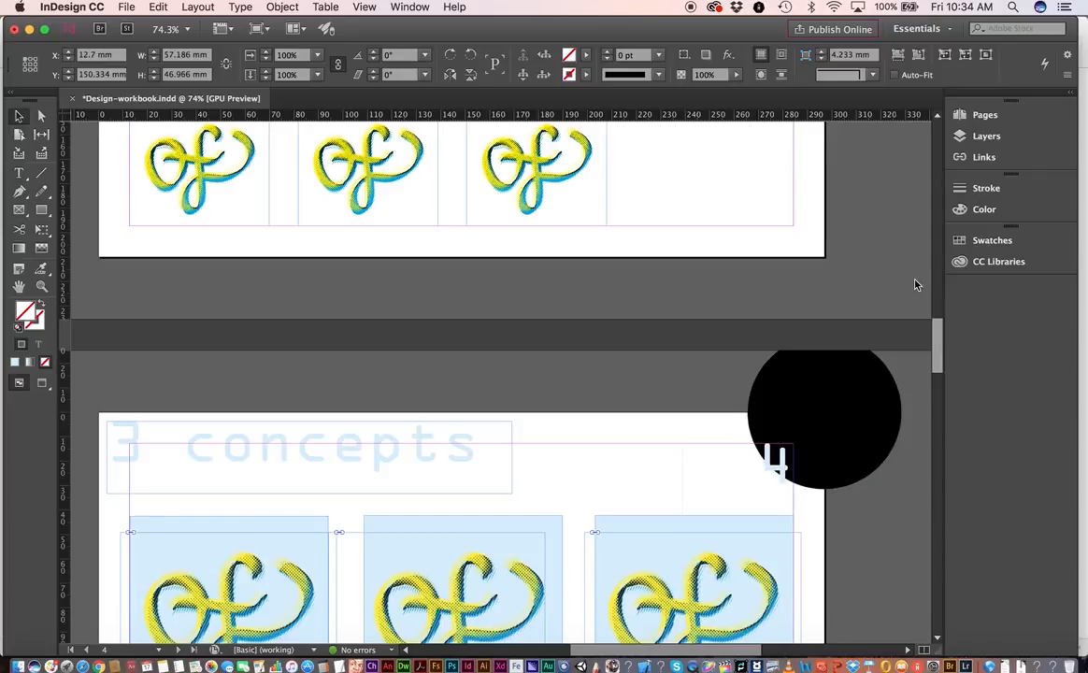
left_click(940, 296)
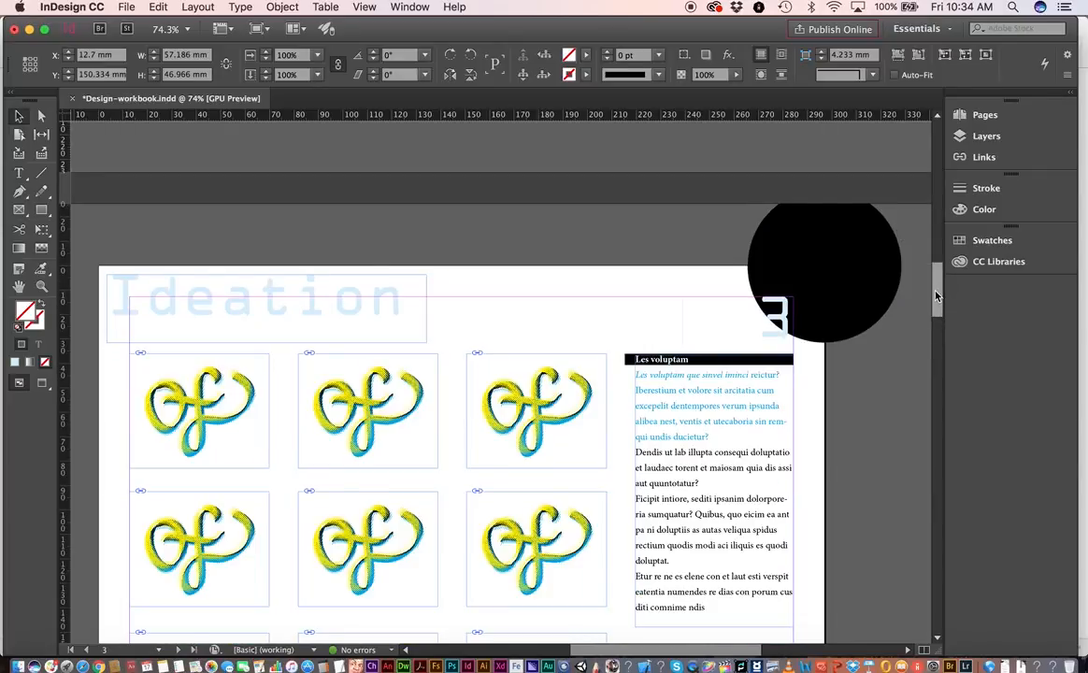
left_click_drag(937, 296, 936, 297)
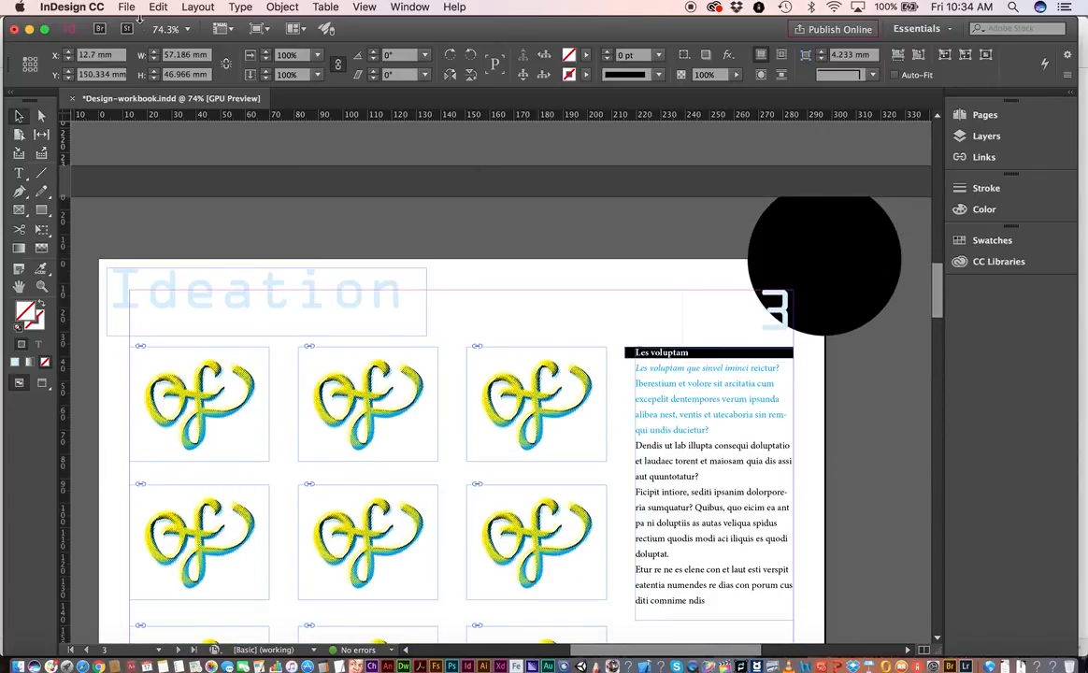
View the published documents in the Publish Online Dashboard, close the browser window and return to the InDesign workbook.
left_click(126, 6)
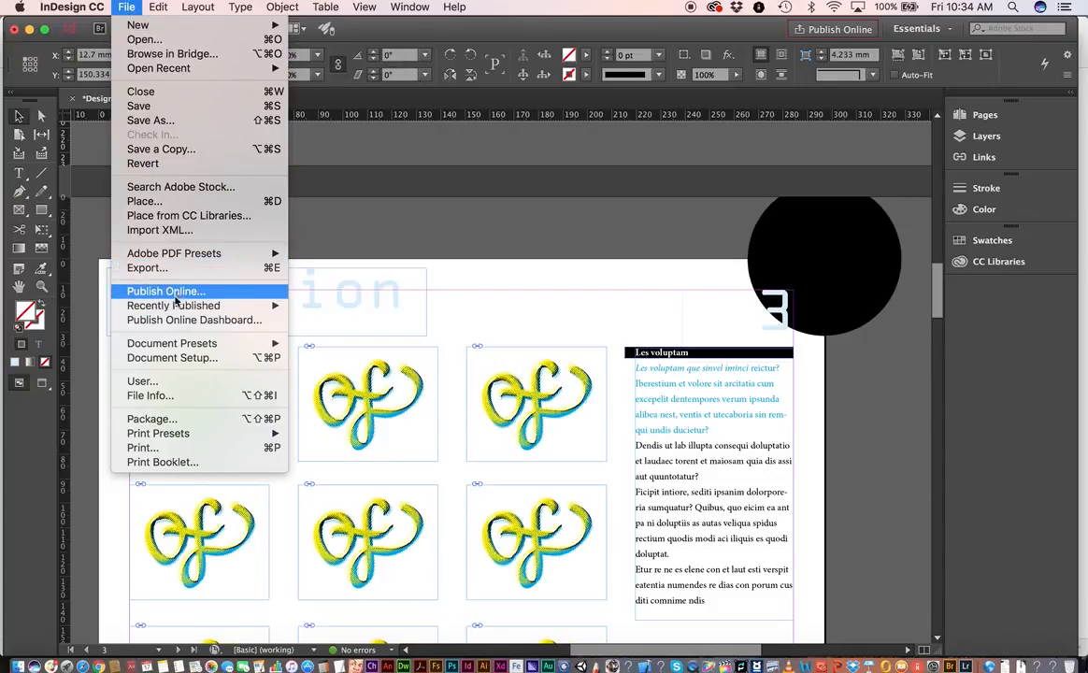
left_click(220, 325)
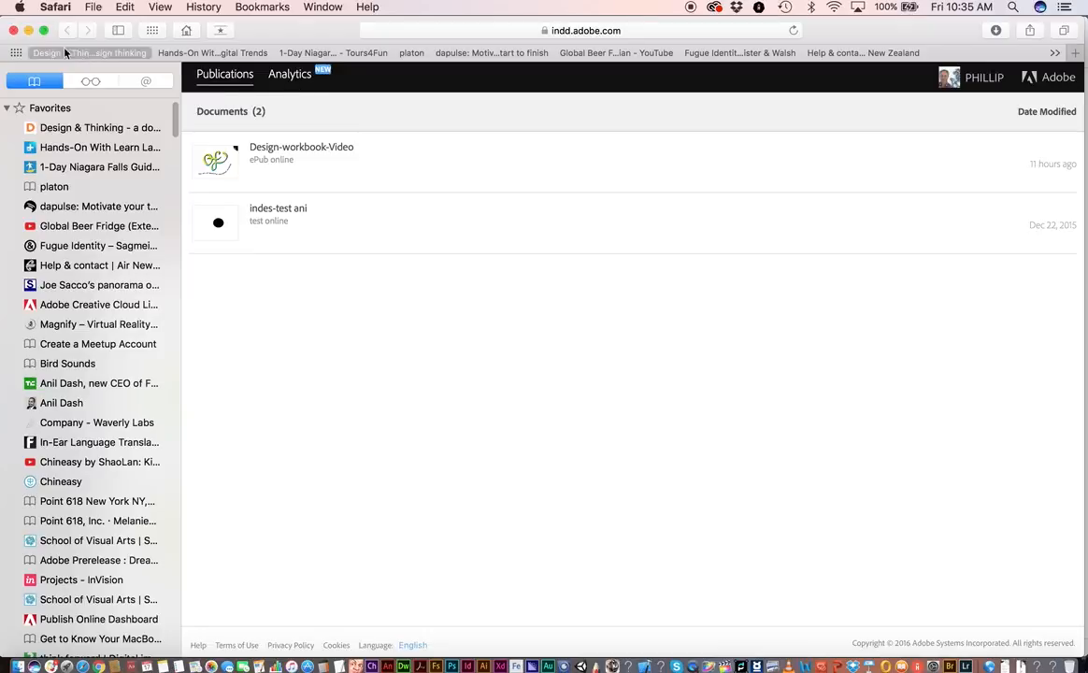
left_click(13, 31)
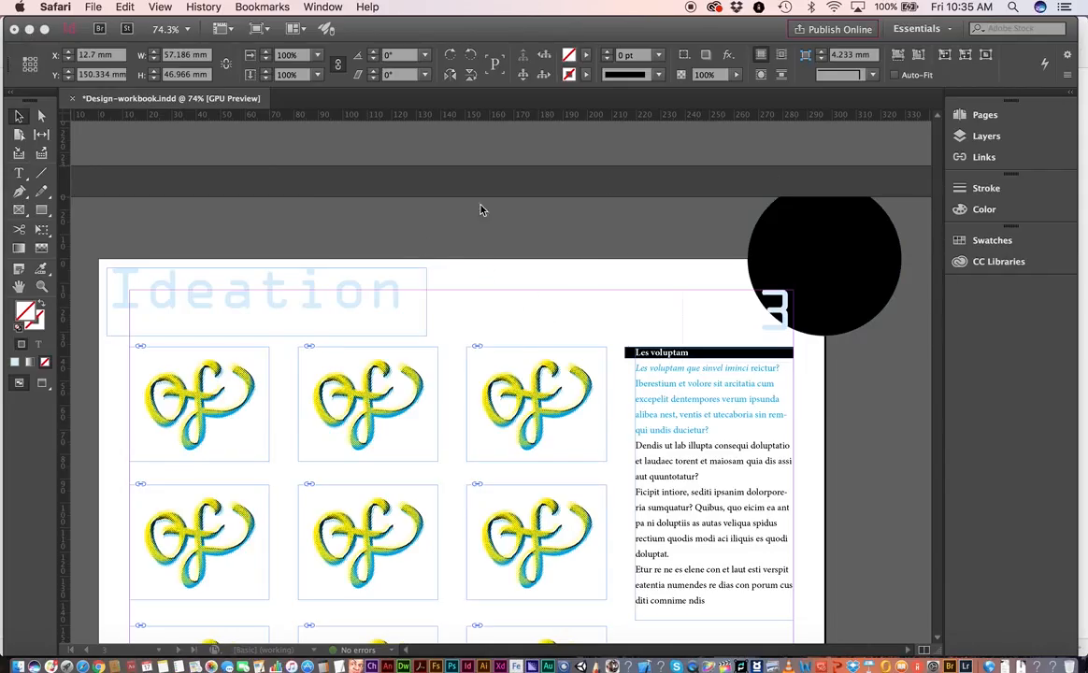
left_click(94, 8)
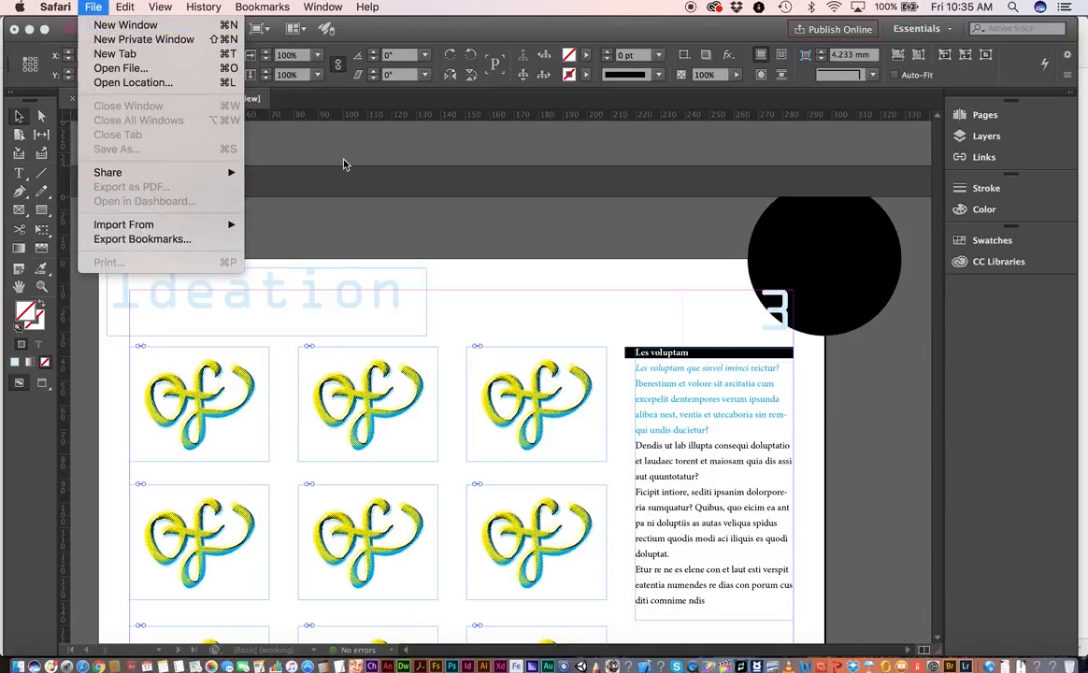
left_click(308, 131)
Start exporting the workbook as Design-workbook-test in EPUB (Fixed Layout) format into the Design-workbook Folder.
left_click(126, 7)
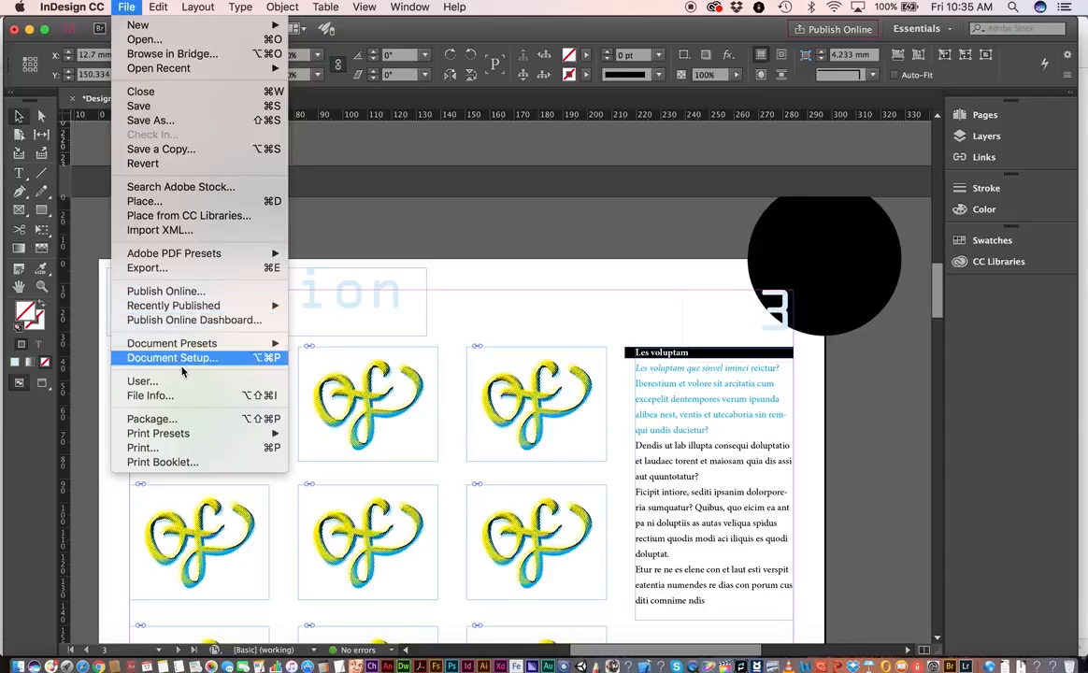
left_click(148, 269)
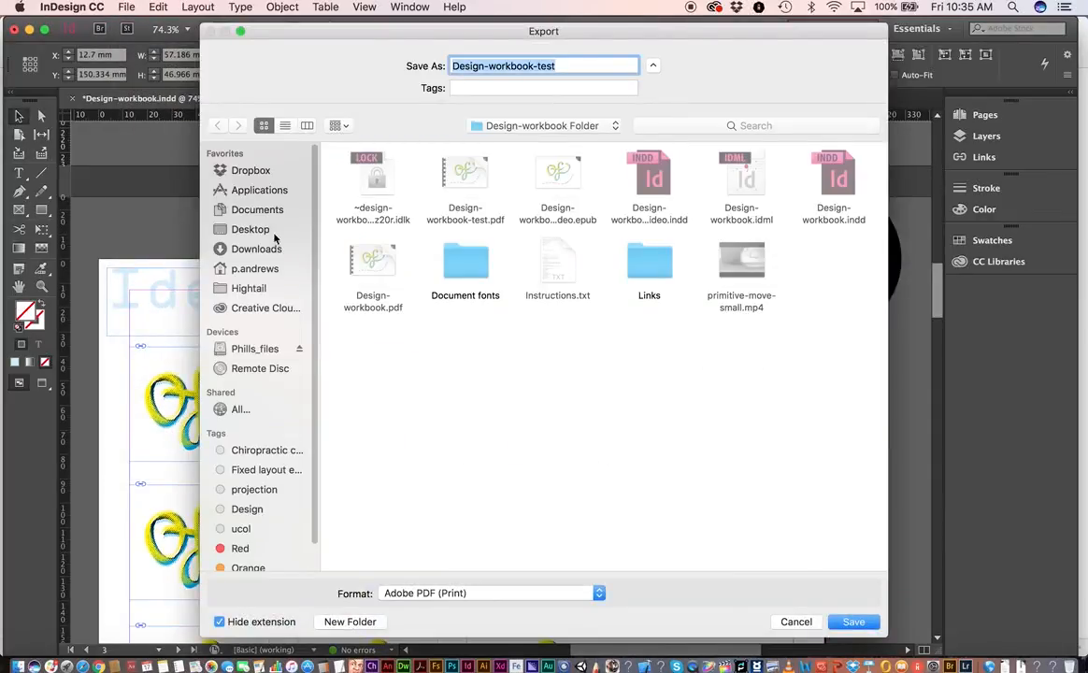
left_click(509, 591)
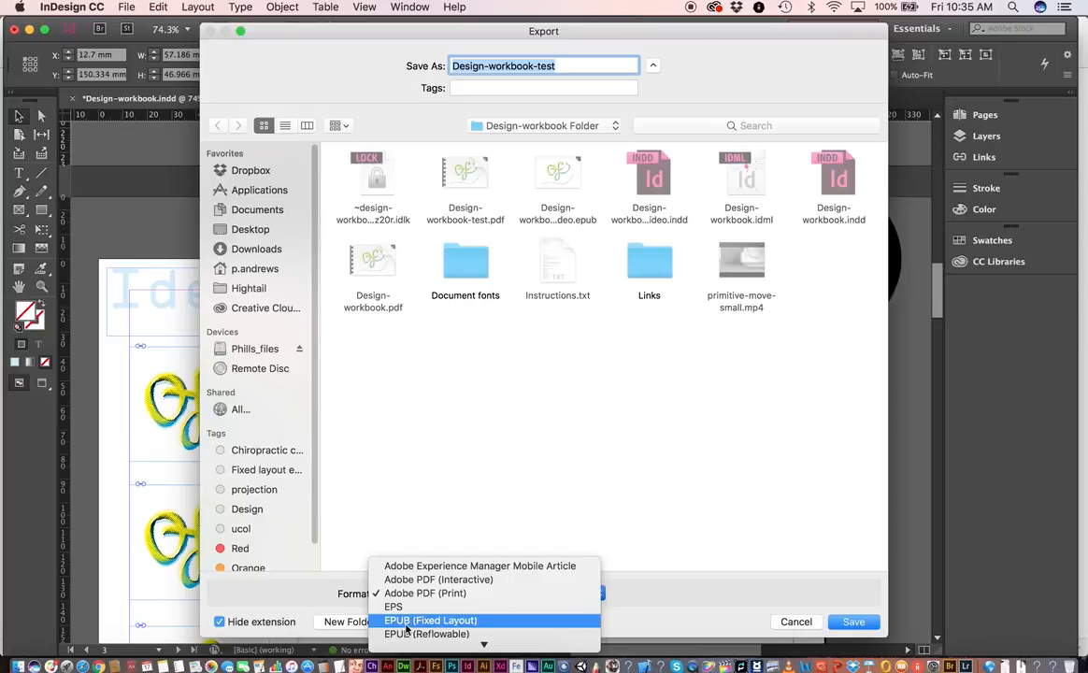
left_click(459, 621)
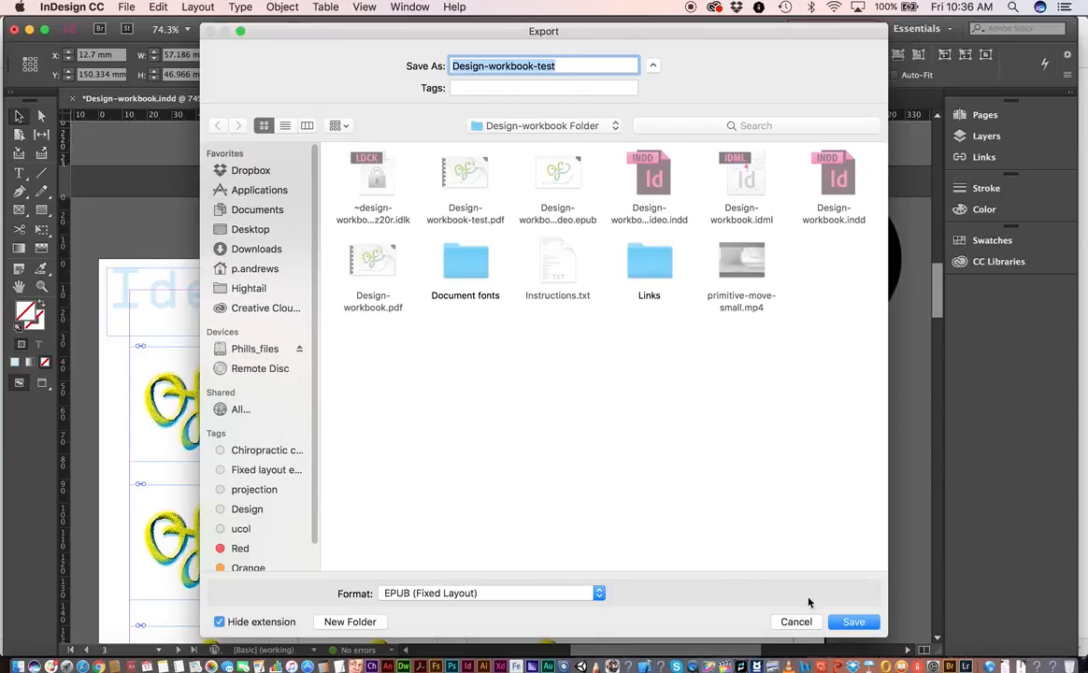
left_click(855, 621)
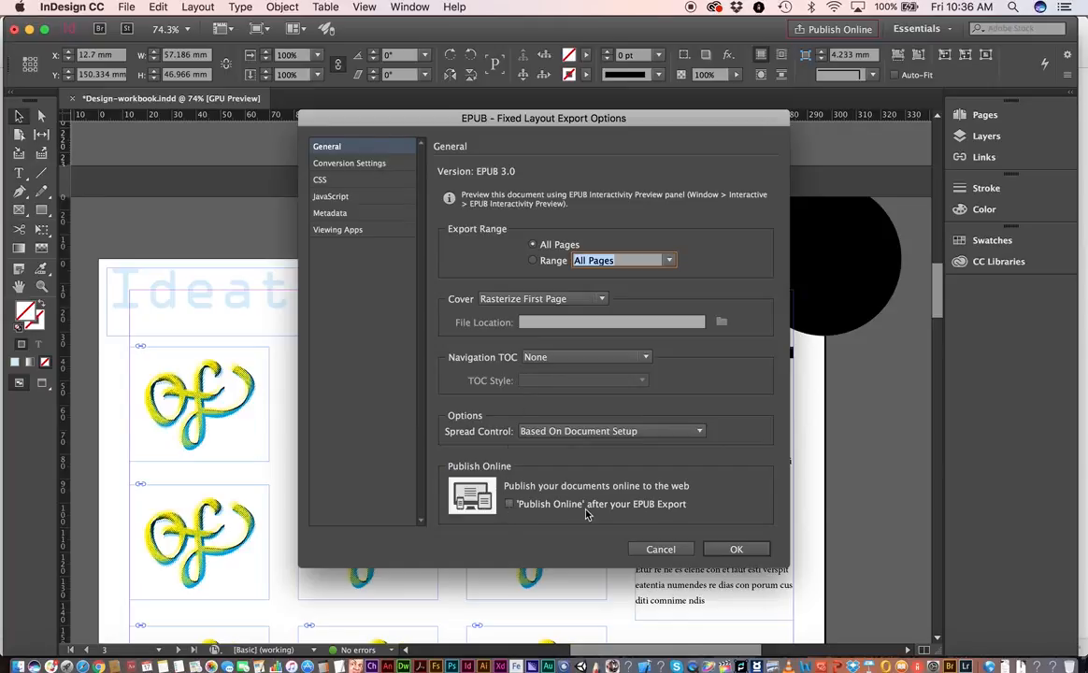
Enable 'Publish Online' after the EPUB export, keep Navigation TOC at None and Spread Control at Based On Document Setup, and run the export.
left_click(510, 505)
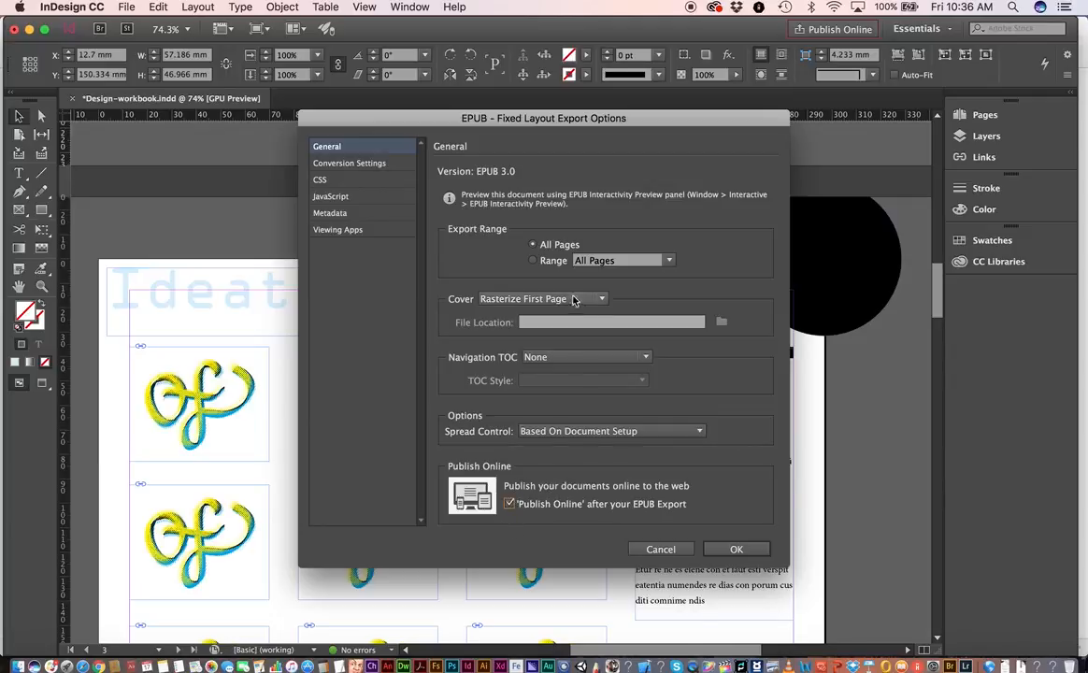
left_click(633, 360)
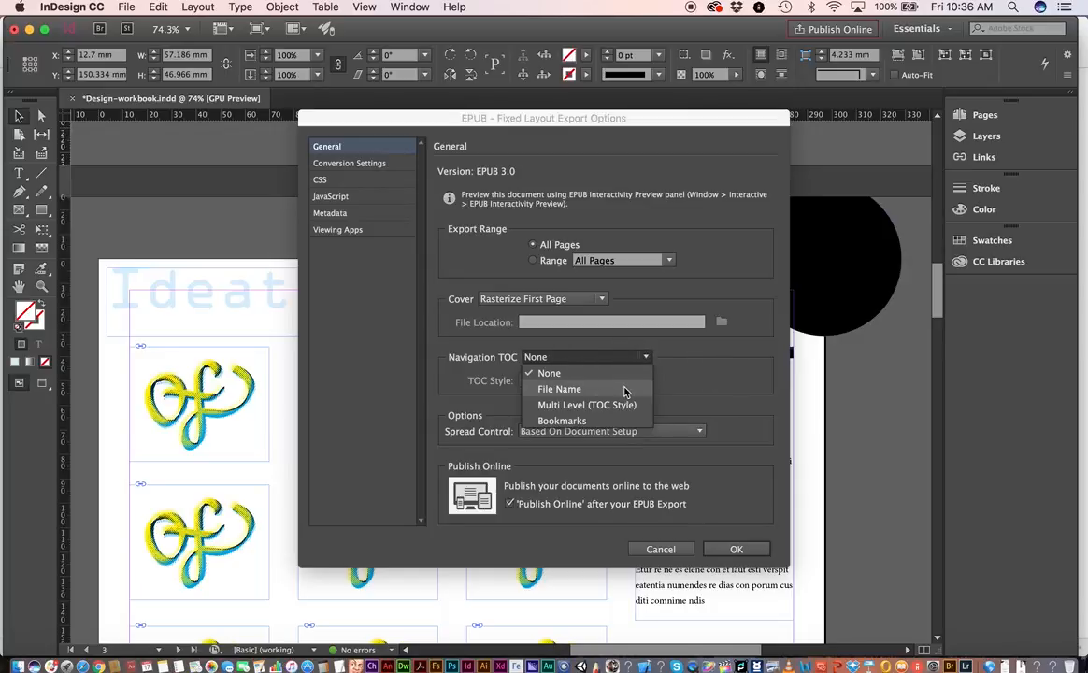
left_click(651, 347)
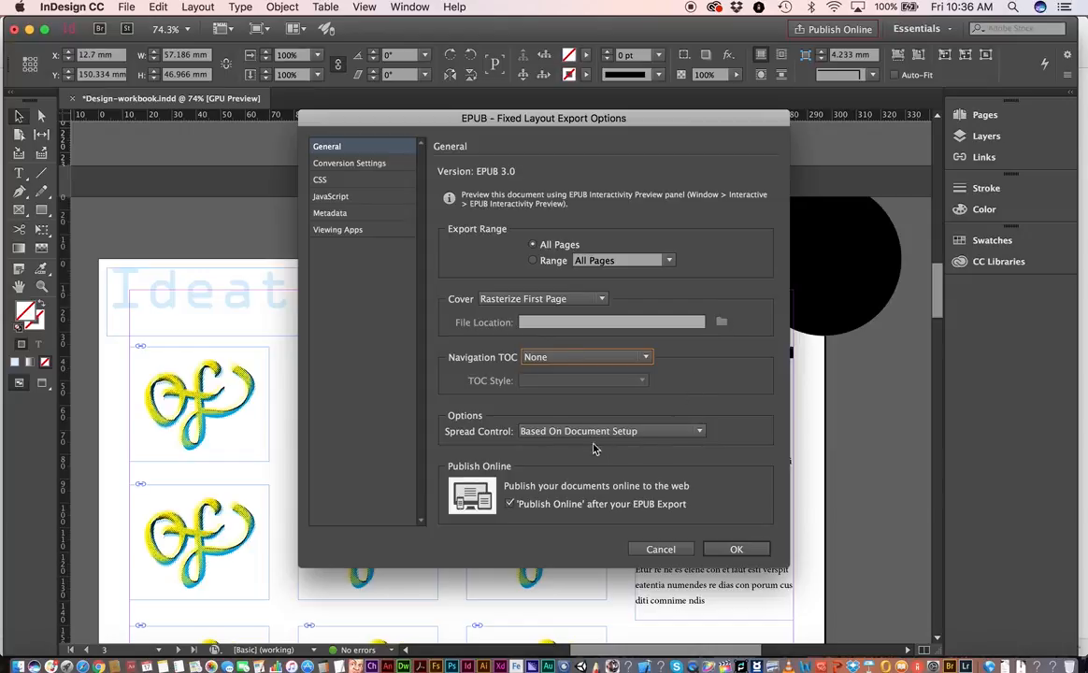
left_click(674, 432)
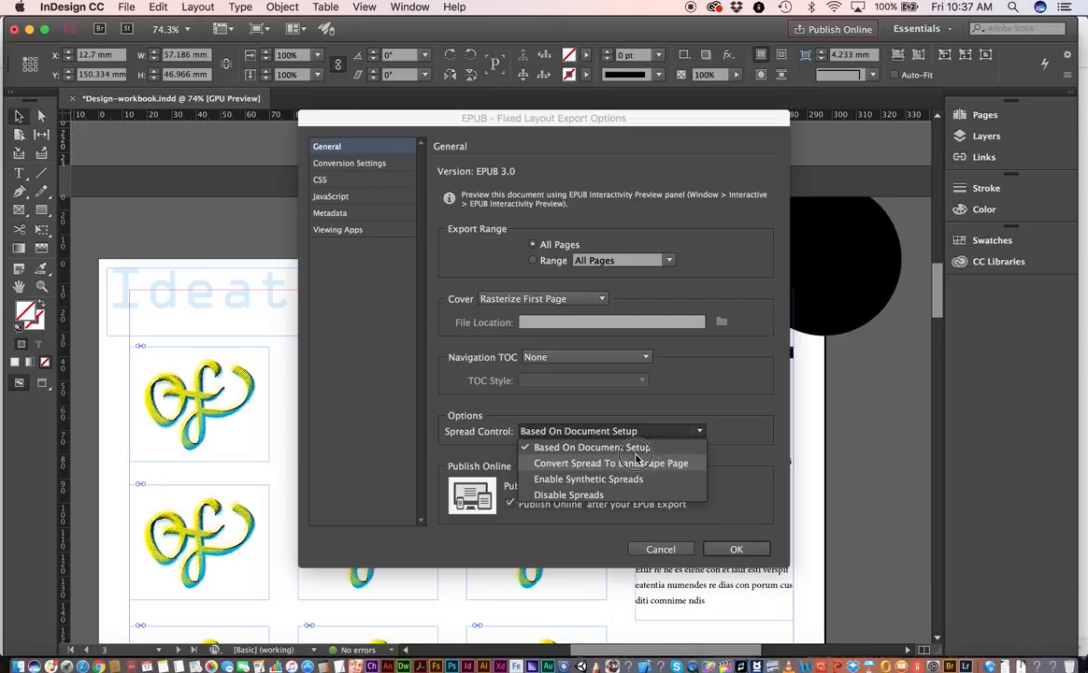
left_click(624, 448)
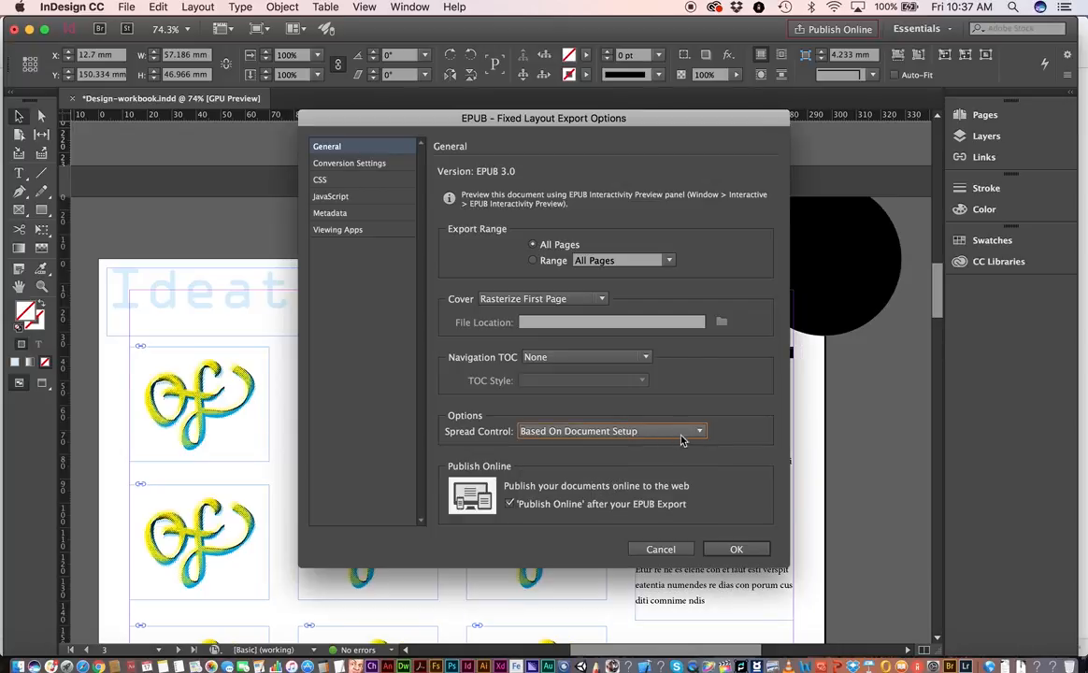
left_click(736, 550)
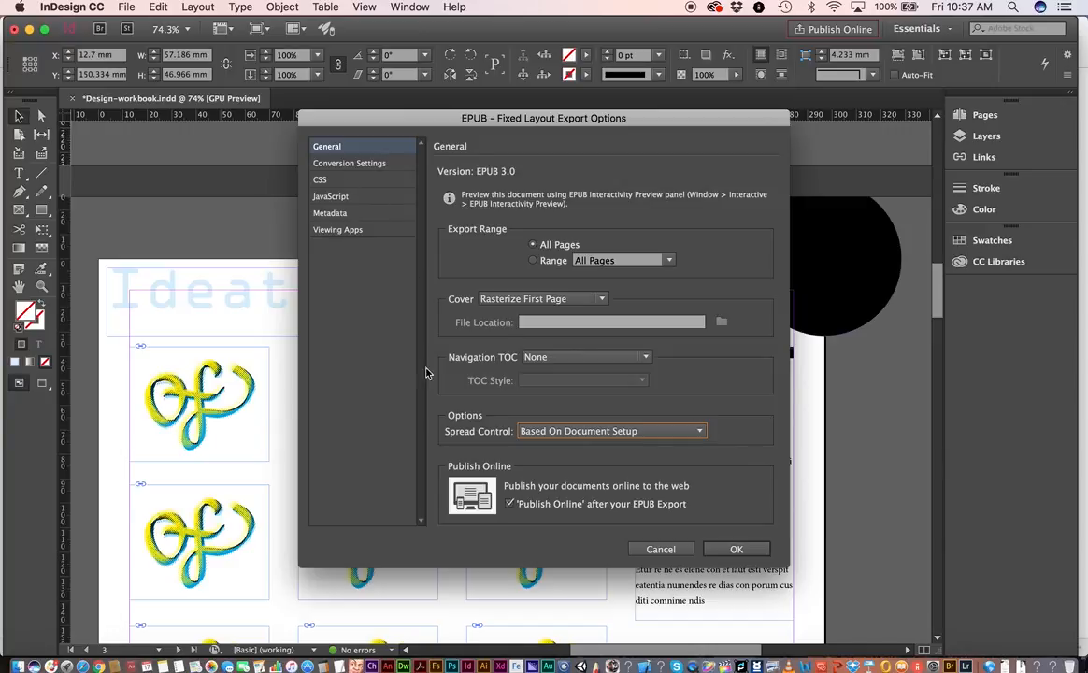
left_click(737, 549)
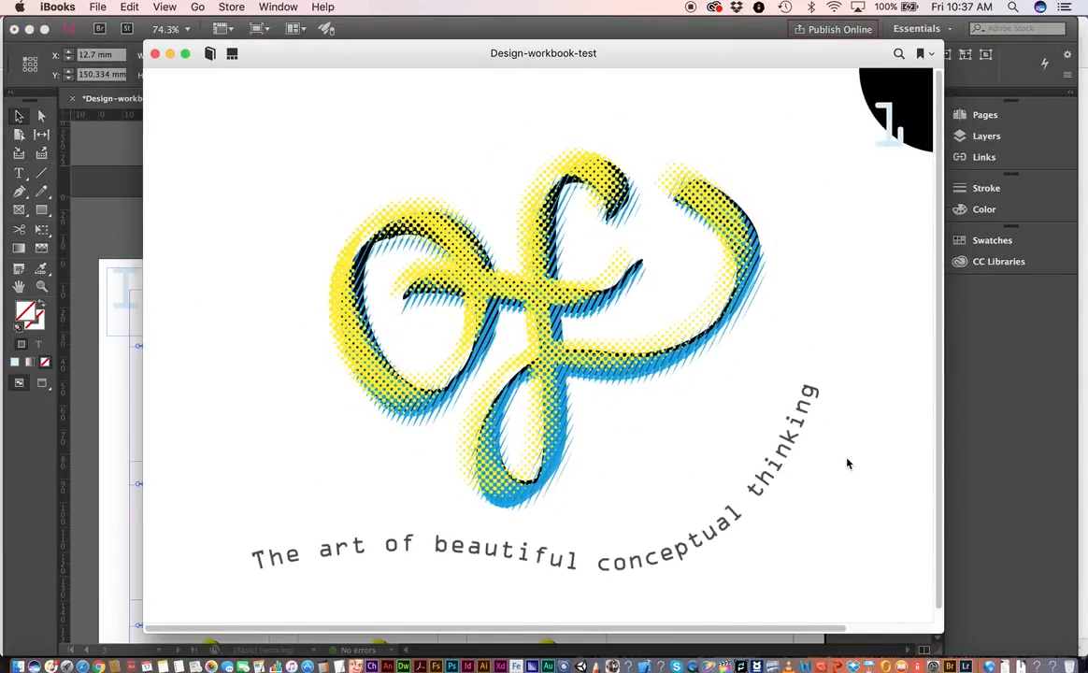
Page through the exported Design-workbook-test EPUB in iBooks from the cover to the Final page with its video.
mouse_move(924, 475)
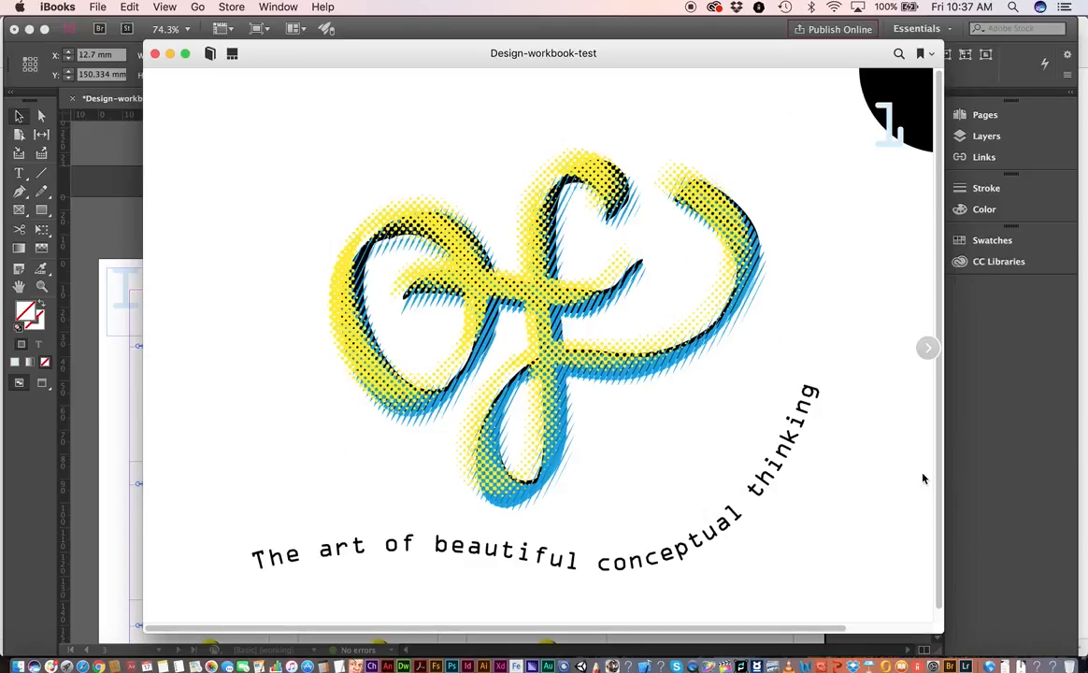
left_click(927, 350)
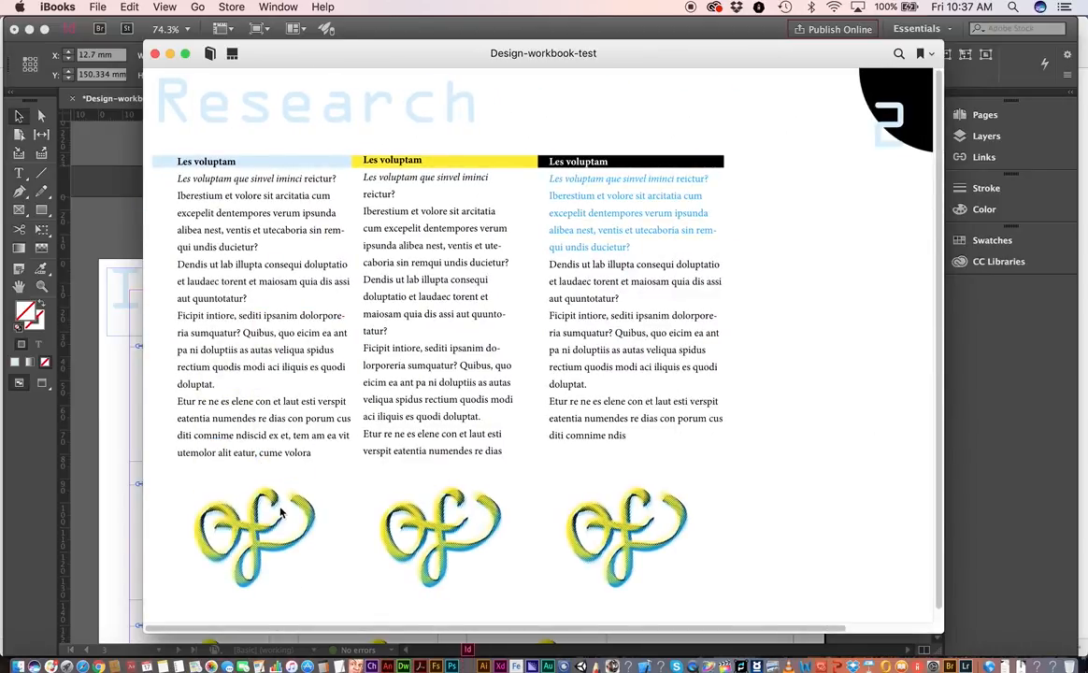
left_click(928, 350)
left_click(928, 350)
left_click(927, 350)
left_click(926, 350)
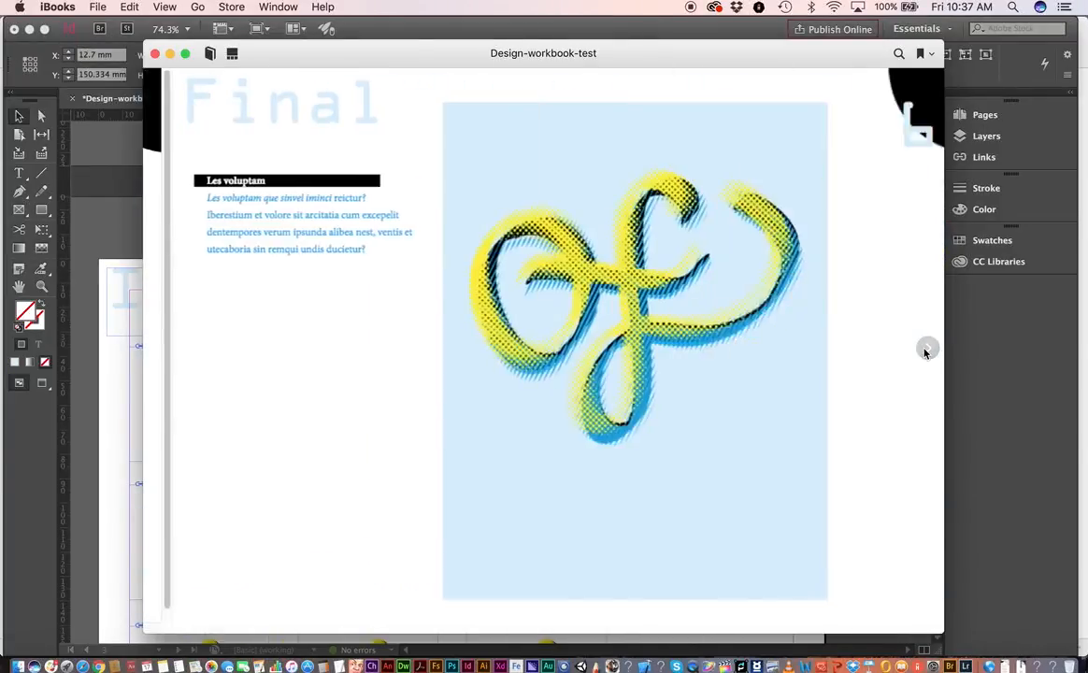
left_click(926, 350)
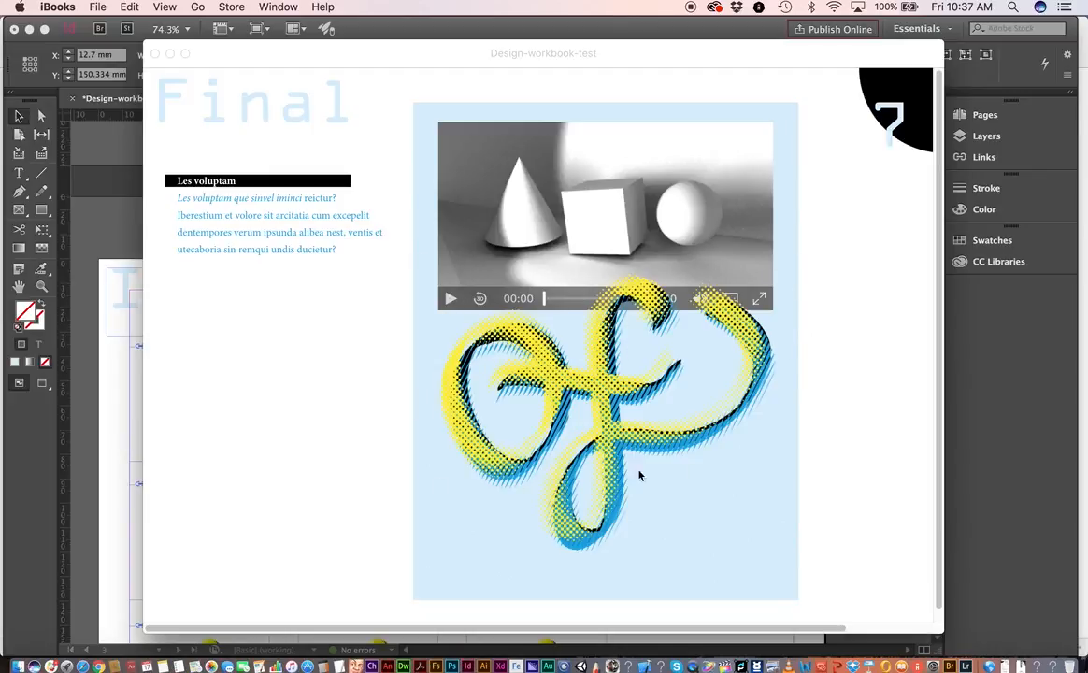
scroll(930, 360, "down", 1)
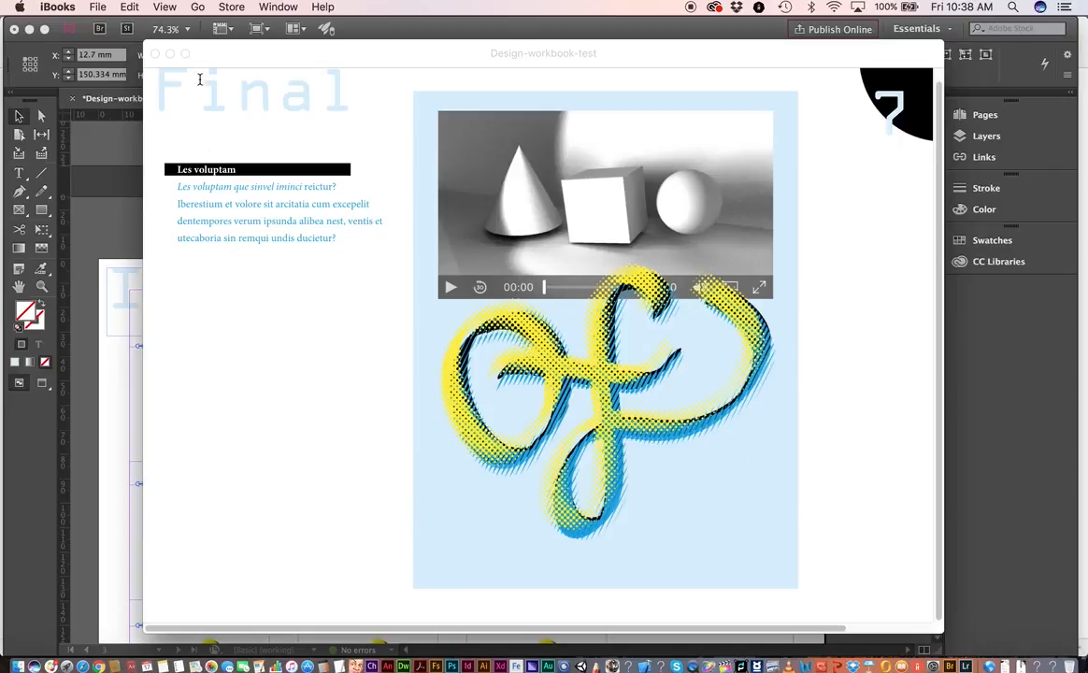
Close the Design-workbook-test EPUB, switch back to InDesign and start publishing the workbook online.
mouse_move(155, 58)
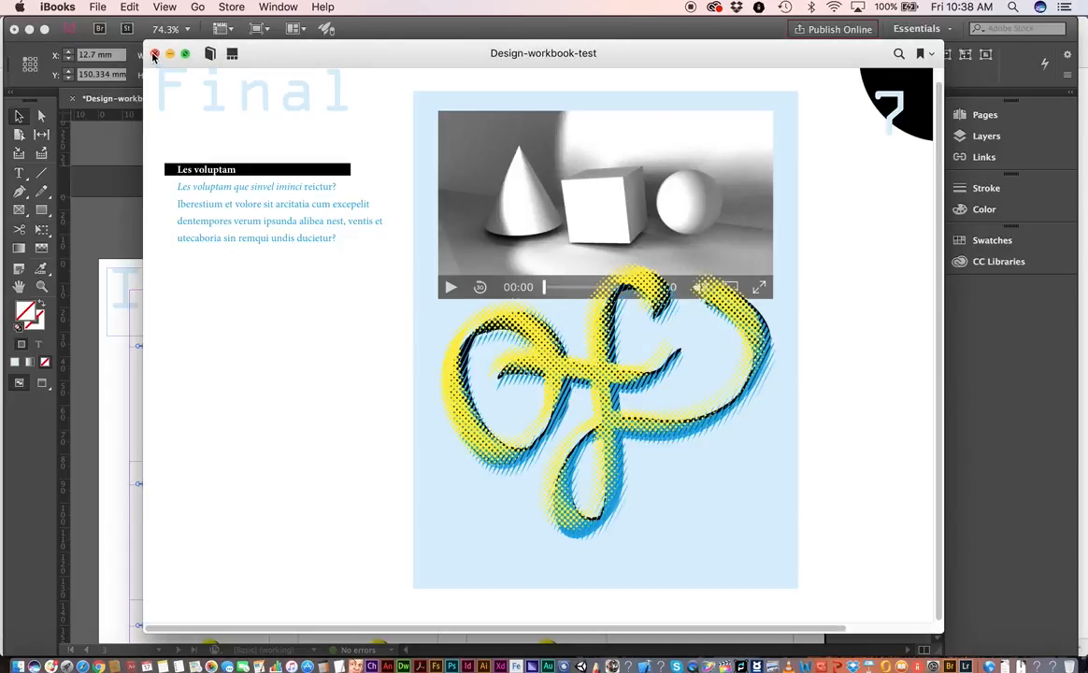
left_click(155, 56)
left_click(156, 26)
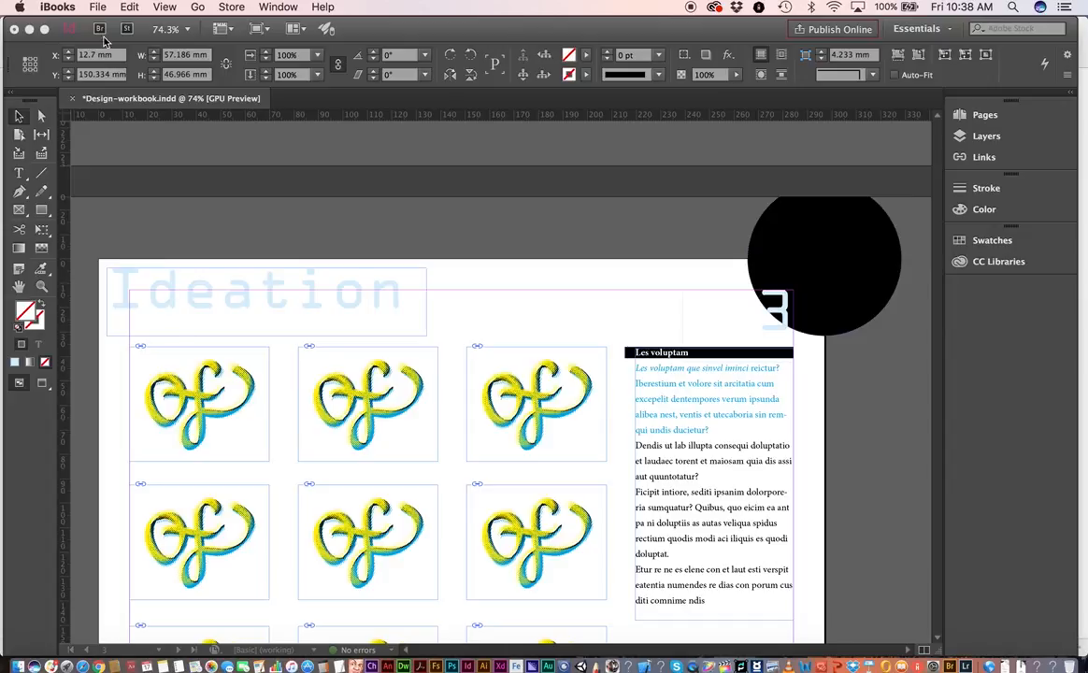
left_click(426, 33)
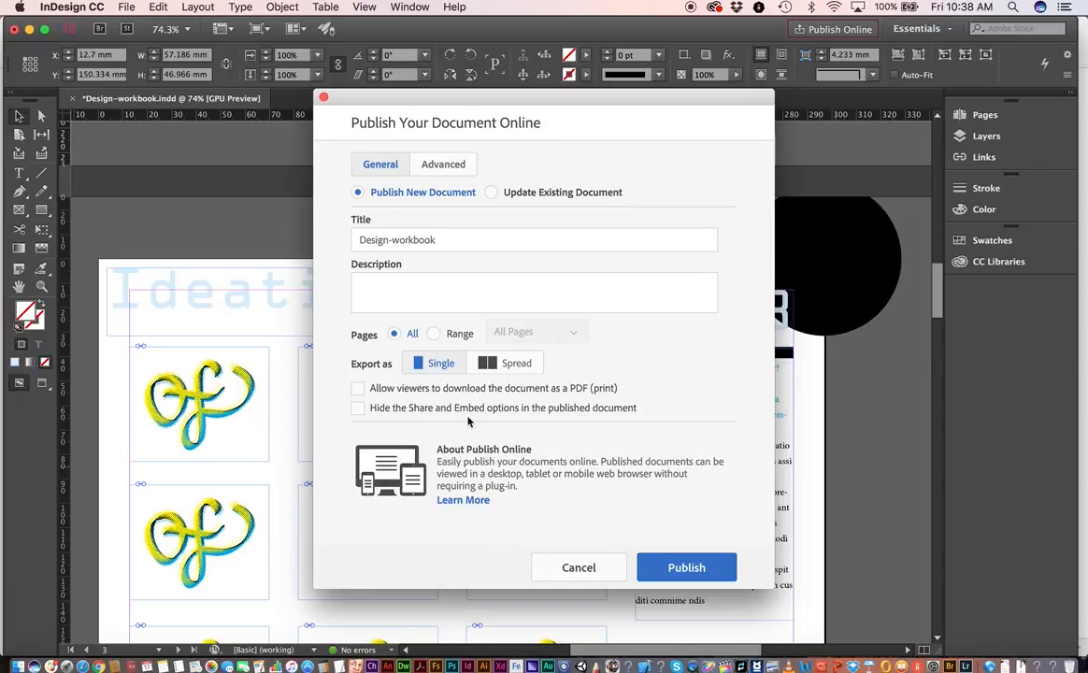
Publish all pages online as a new document titled Design-workbook test with description 'test 2', allowing viewers to download it as a PDF.
left_click(443, 239)
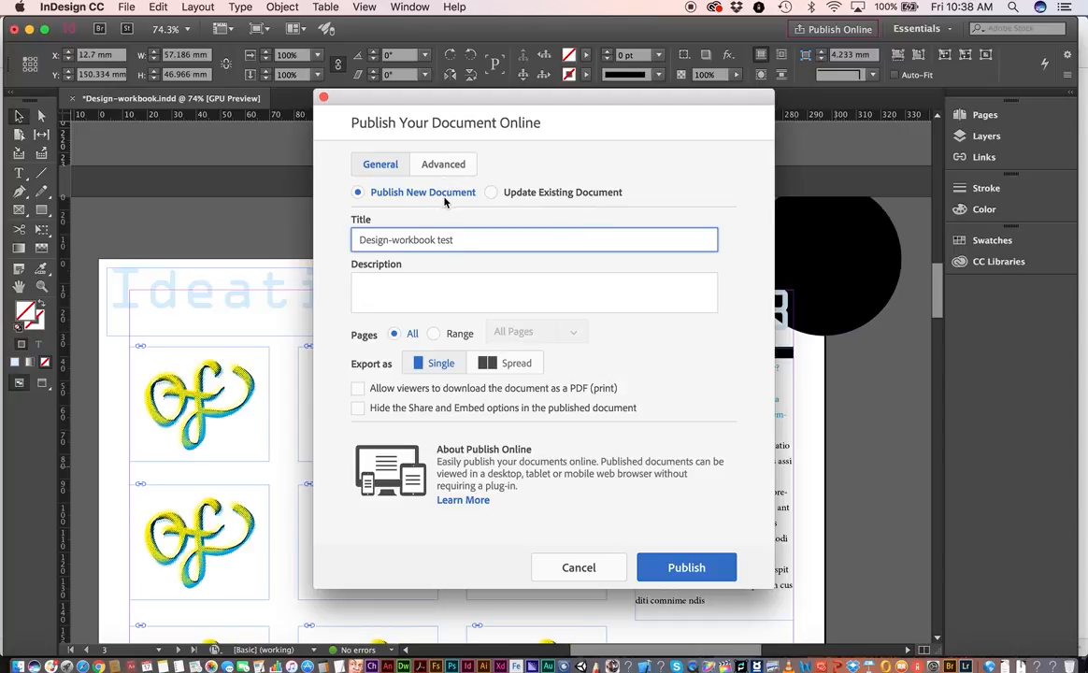
left_click(370, 287)
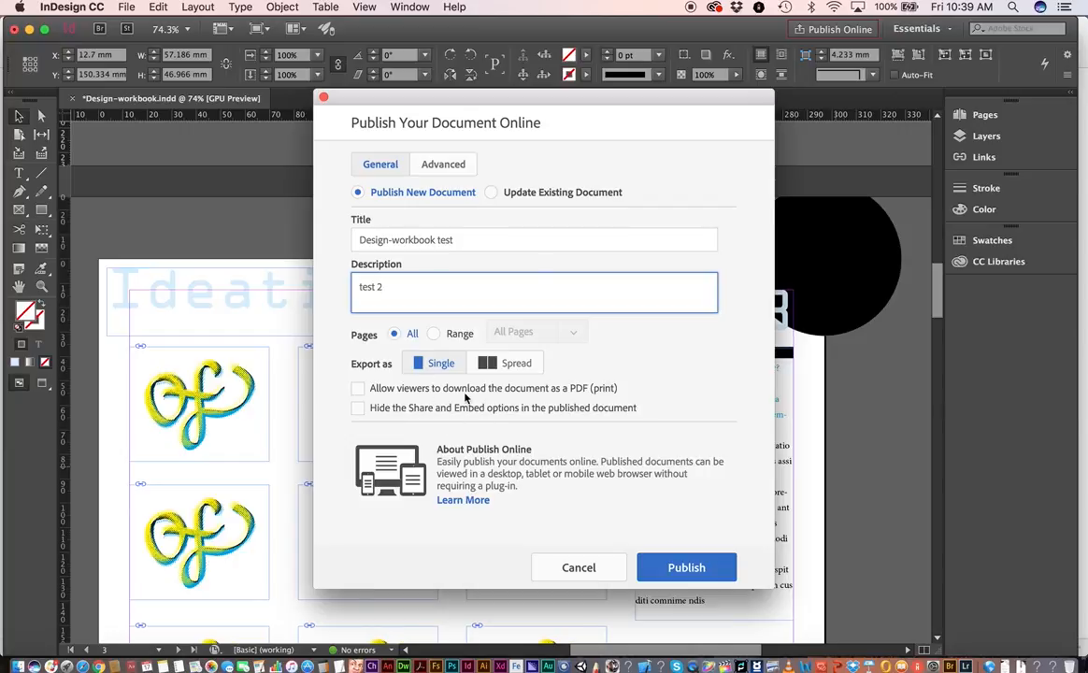
left_click(358, 389)
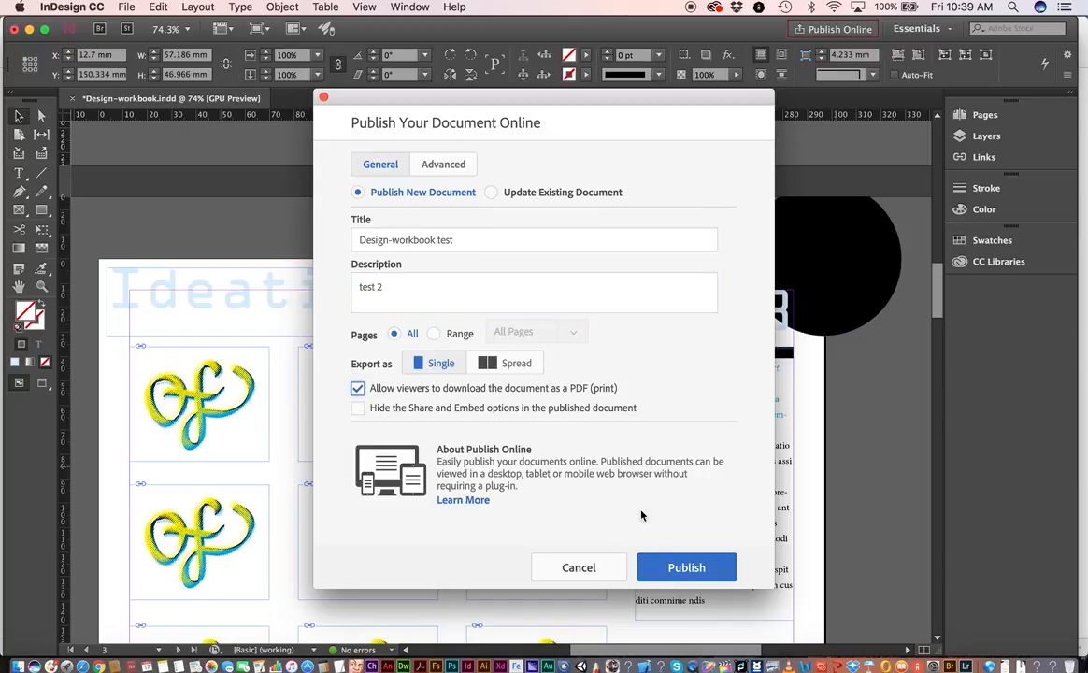
left_click(690, 568)
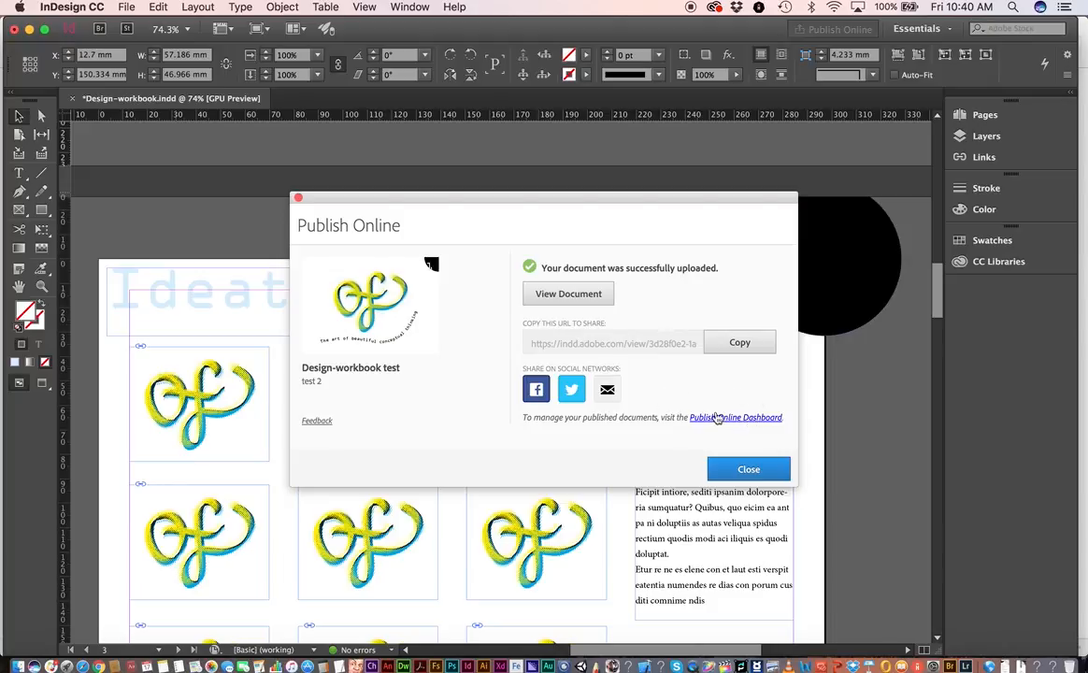
View the published Design-workbook test in the browser, page through from the cover to the Final page, and close the browser window.
left_click(568, 296)
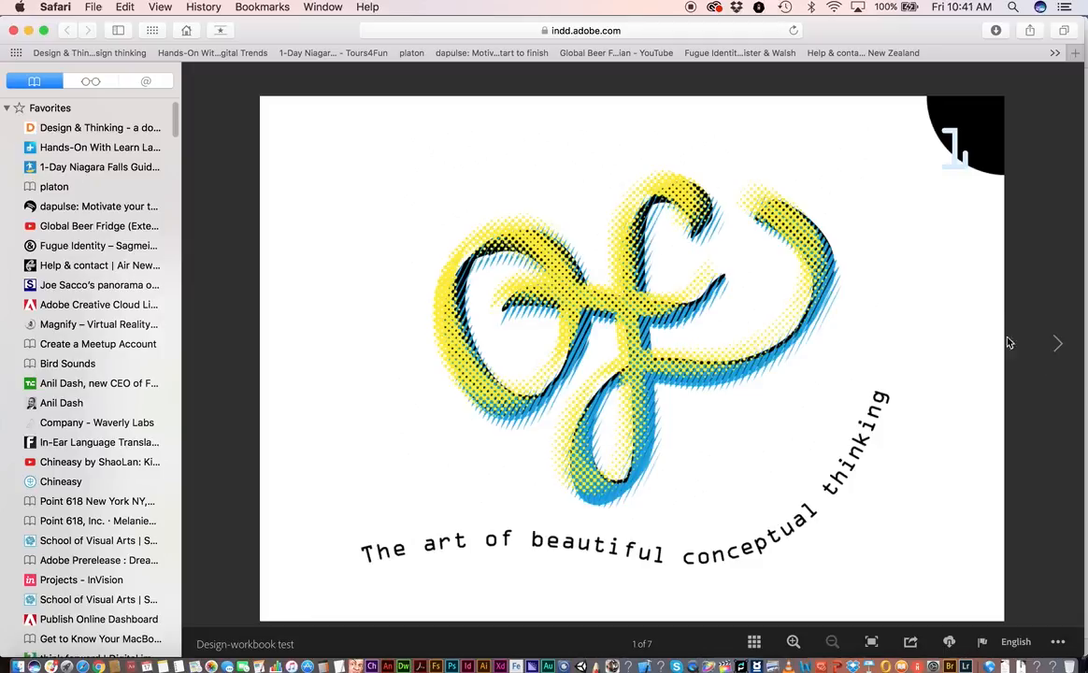
left_click(1060, 348)
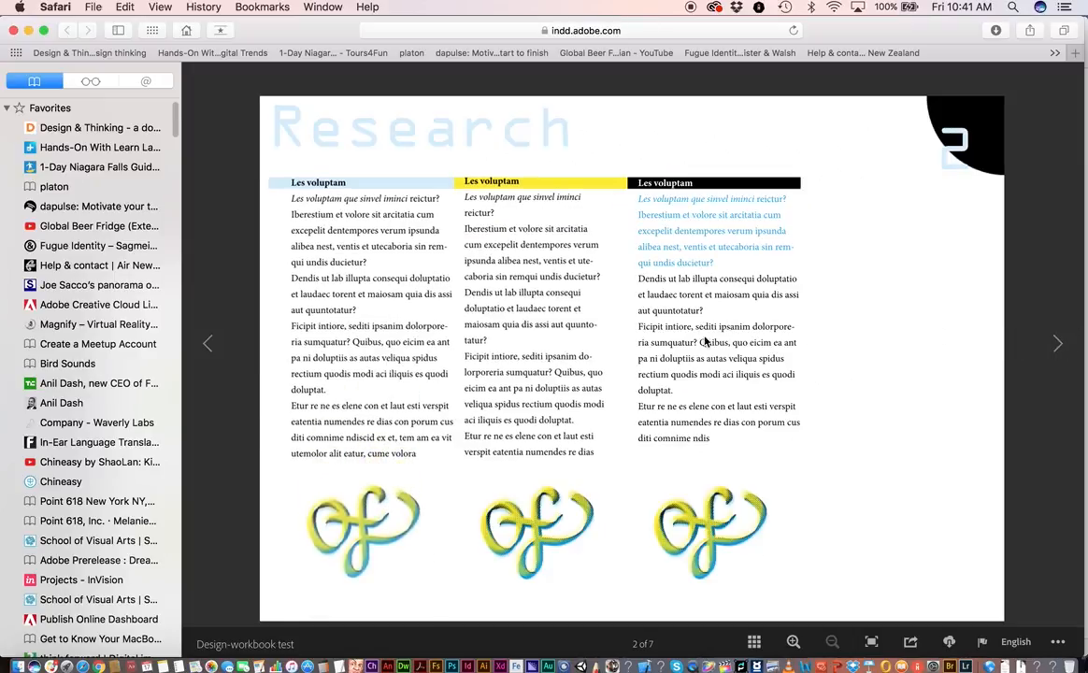
left_click(1059, 346)
left_click(1059, 346)
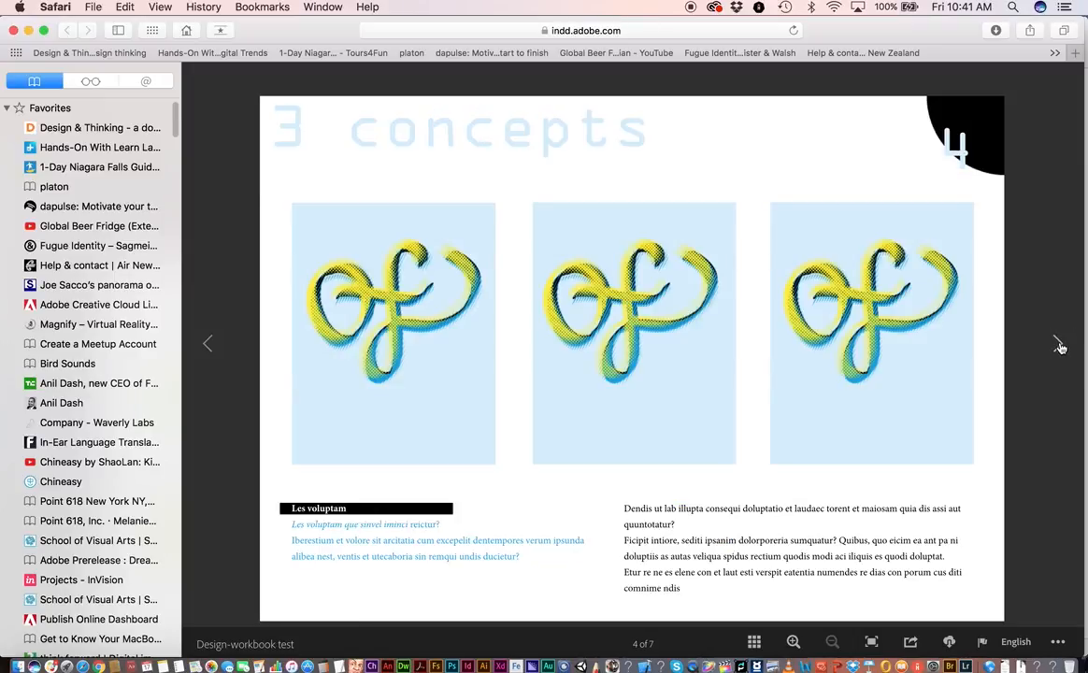
left_click(1058, 346)
left_click(1058, 346)
left_click(1058, 344)
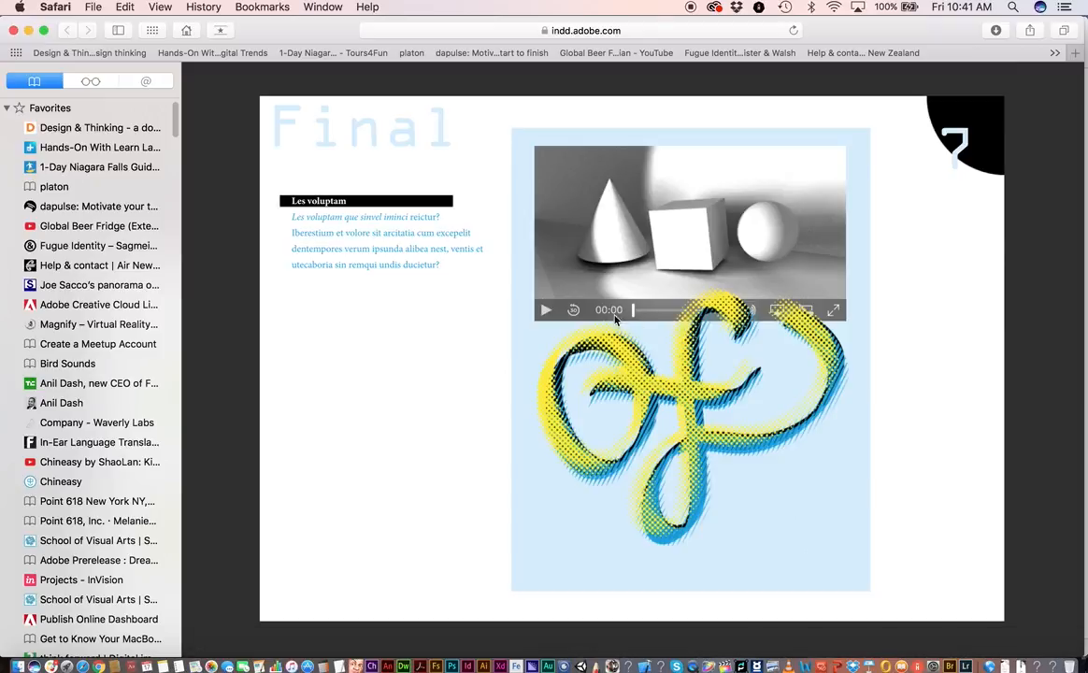
left_click(13, 31)
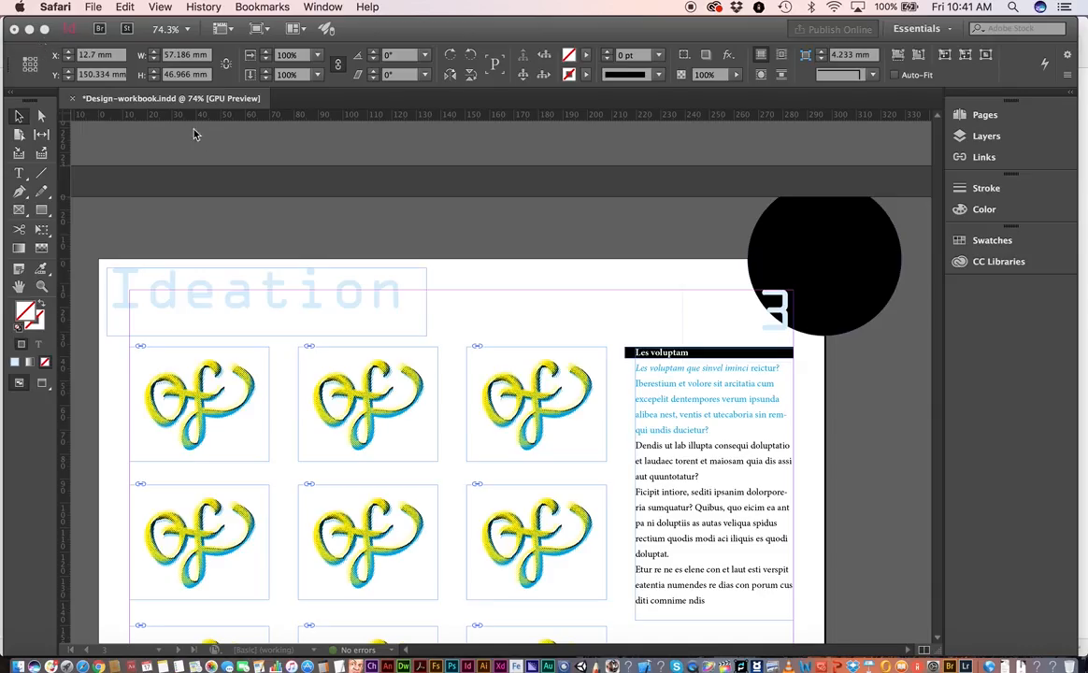
Return to the Publish Online upload summary in InDesign and copy the published document's share URL.
left_click(29, 30)
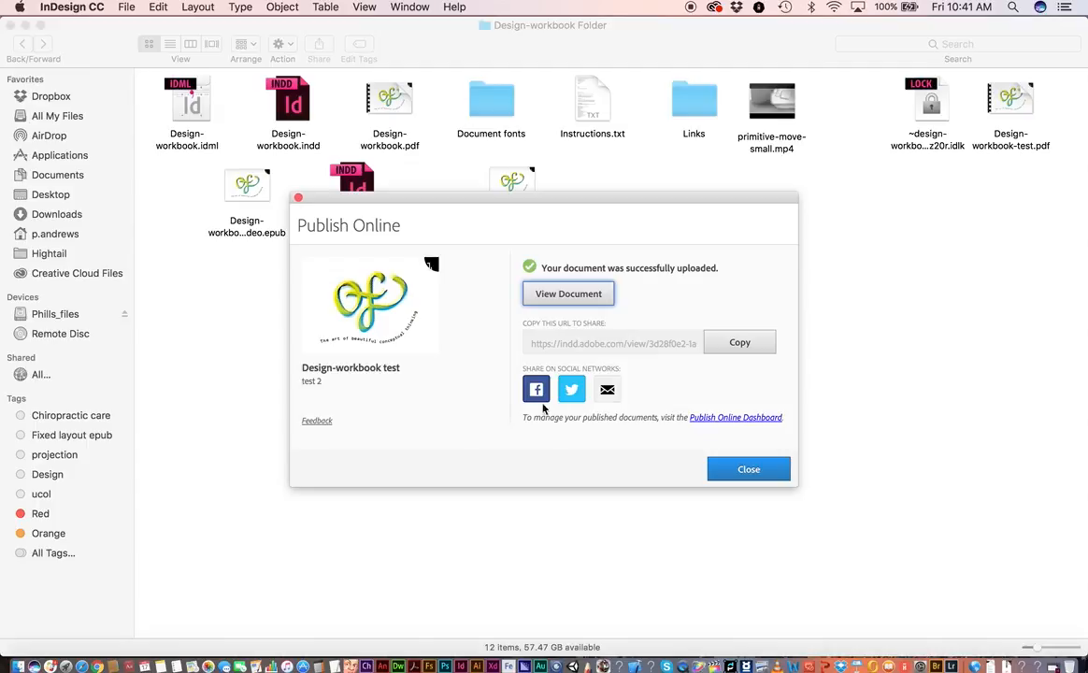
left_click(742, 343)
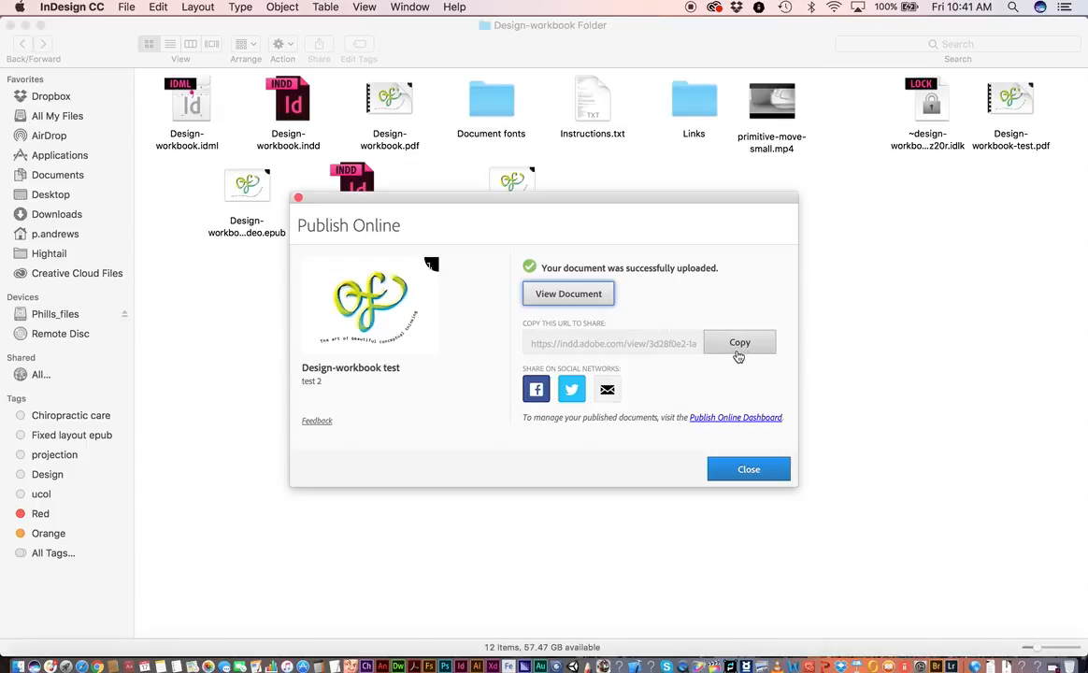
left_click(748, 344)
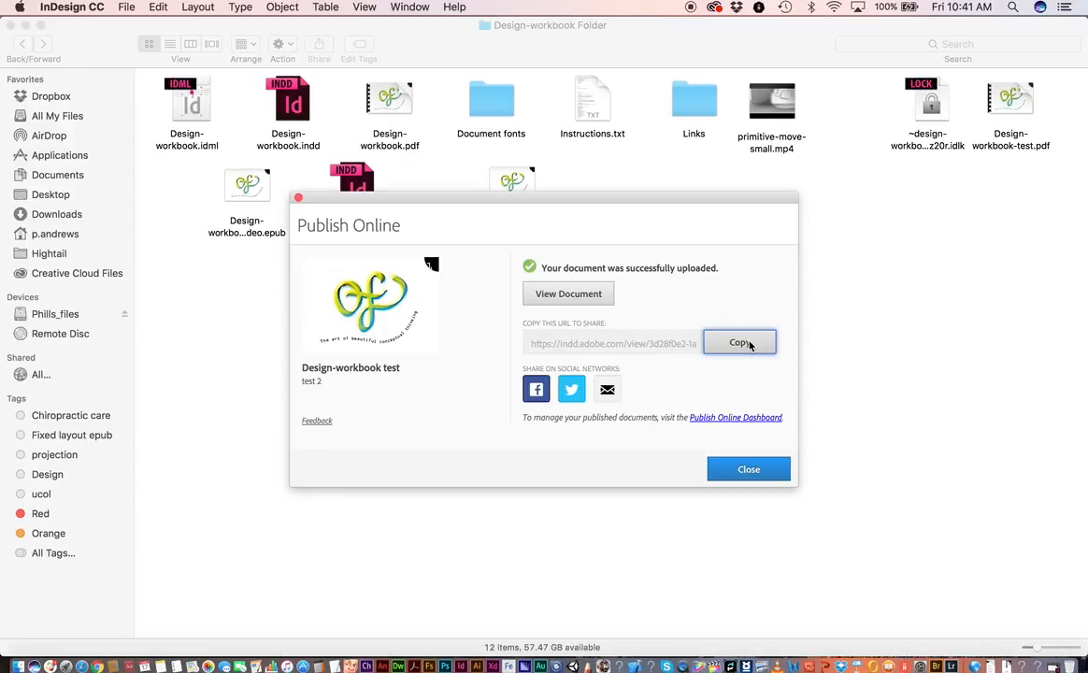
Visit the Publish Online Dashboard and open the embed options and code for Design-workbook test.
left_click(739, 419)
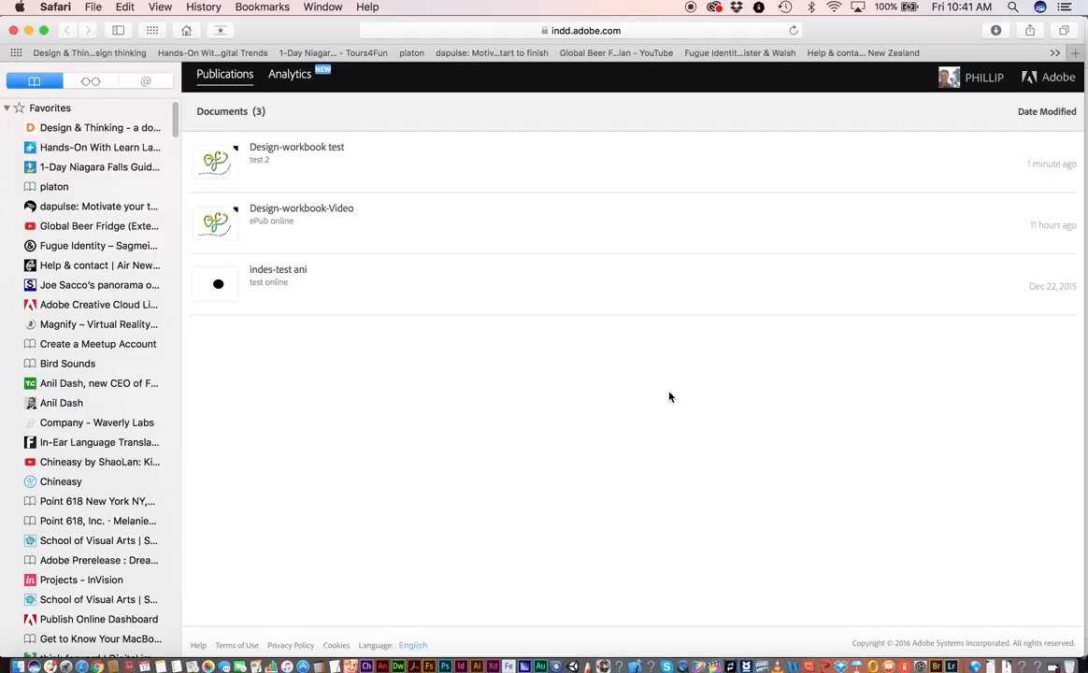
mouse_move(651, 150)
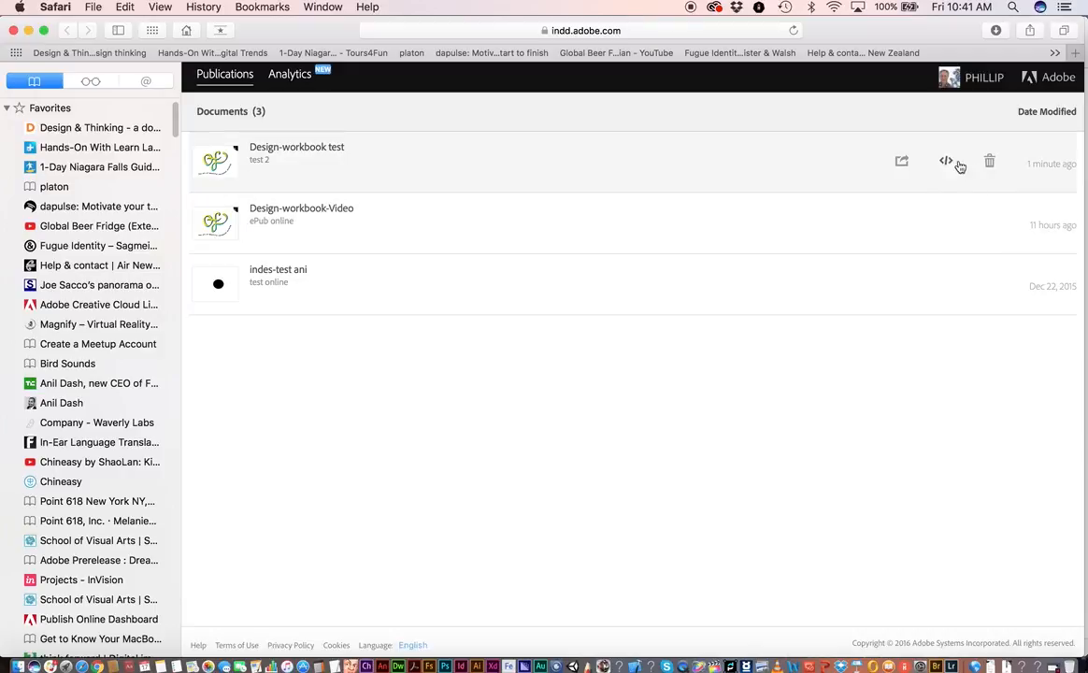
left_click(946, 162)
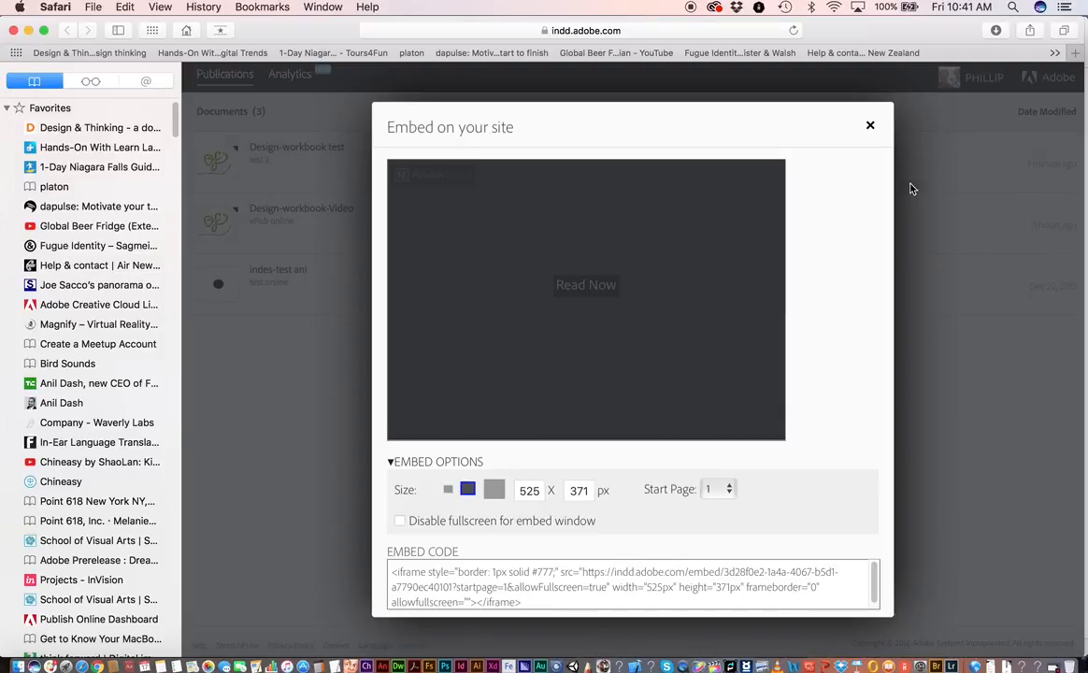